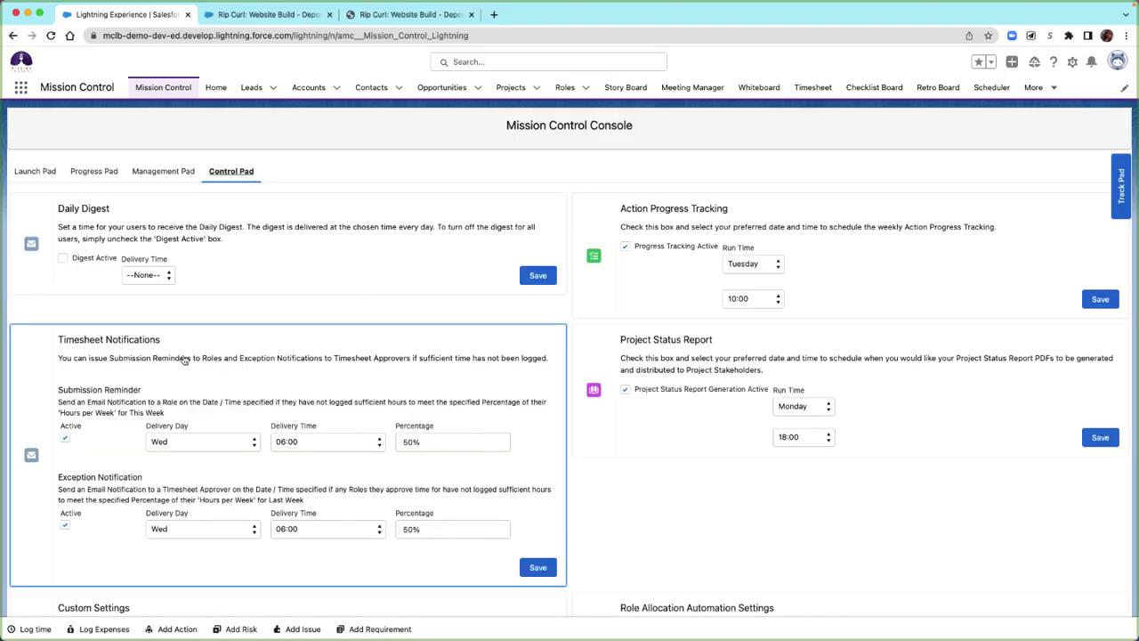
# Switch to the Rip Curl: Website Build - Deposit project and review its Deposit to T&M billing and role-based rates.
pyautogui.scroll(-15, 184, 358)
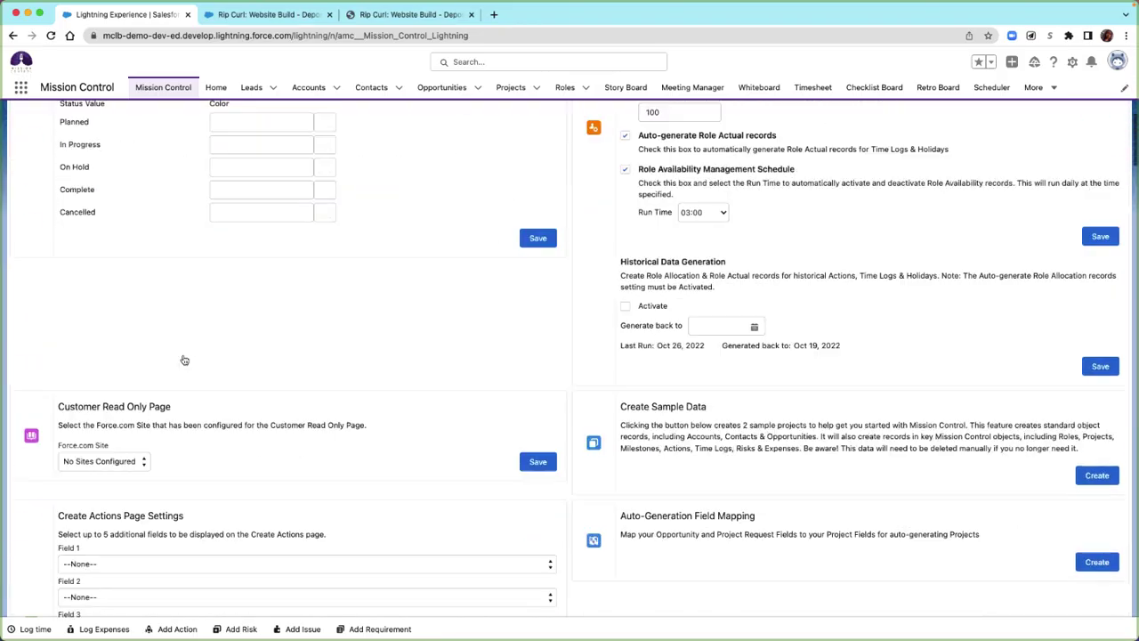
pyautogui.scroll(-20, 184, 359)
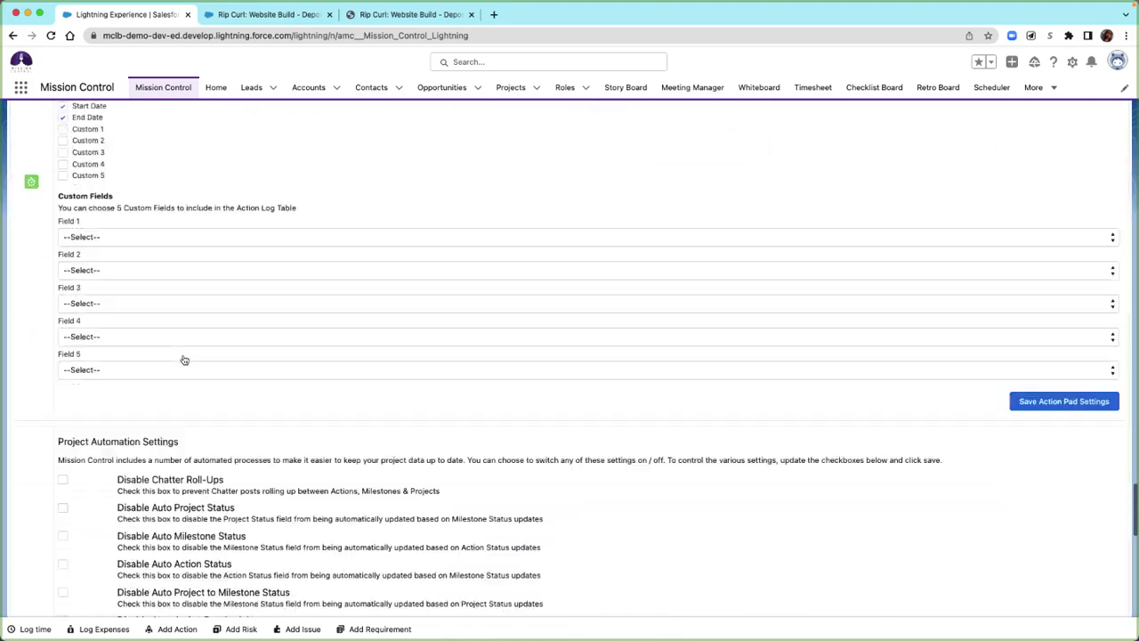
pyautogui.scroll(-2, 184, 359)
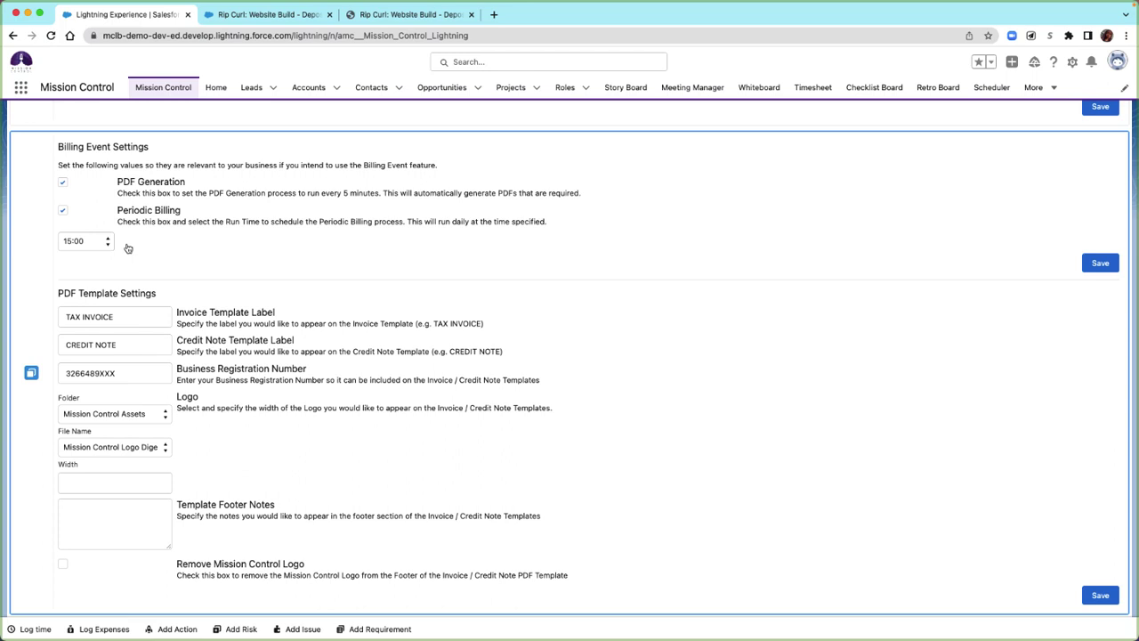
pyautogui.hotkey('ctrl', 'Tab')
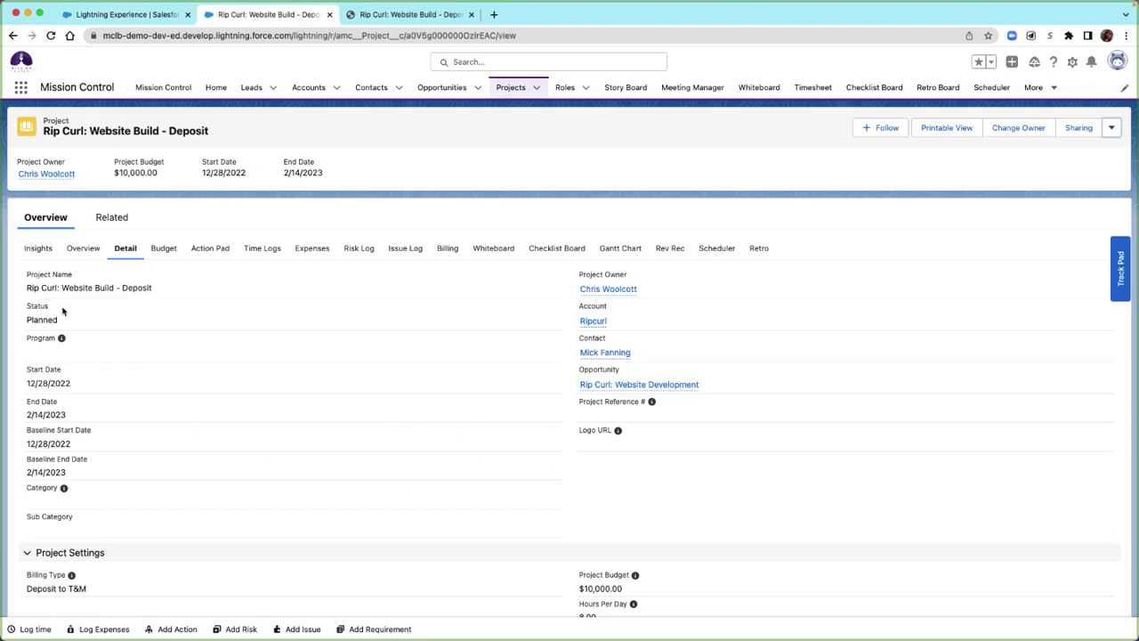
pyautogui.scroll(-5, 62, 316)
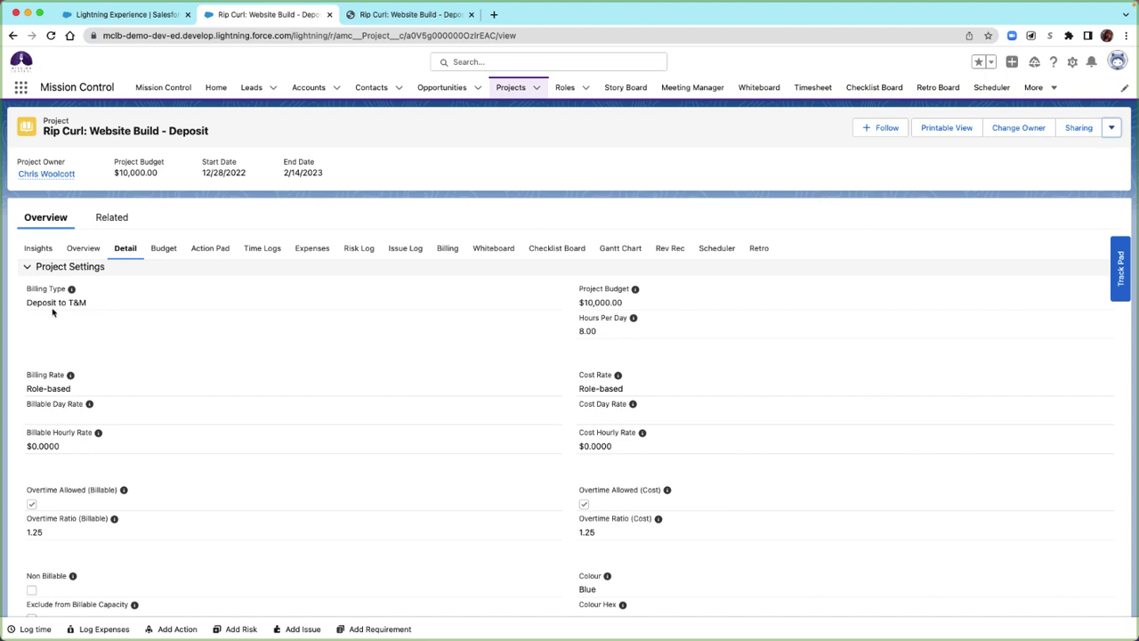
pyautogui.scroll(-1, 90, 316)
pyautogui.scroll(-1, 90, 316)
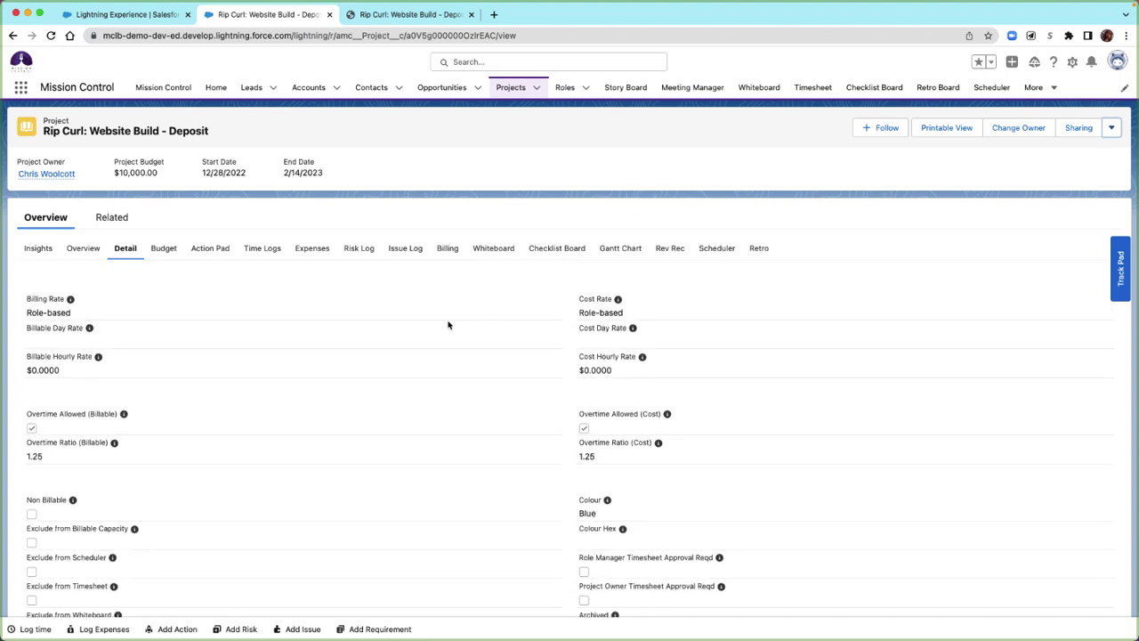
# Open the Rip Curl project's edit form and view the Periodic Billing Frequency choices, currently Monthly.
pyautogui.doubleClick(57, 310)
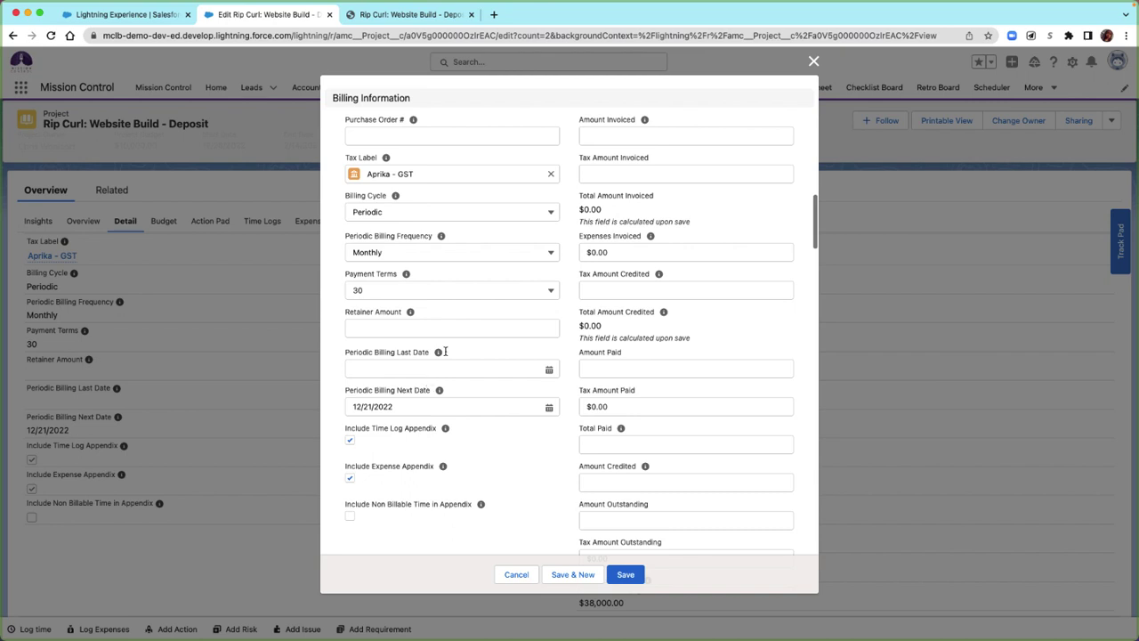
pyautogui.click(546, 256)
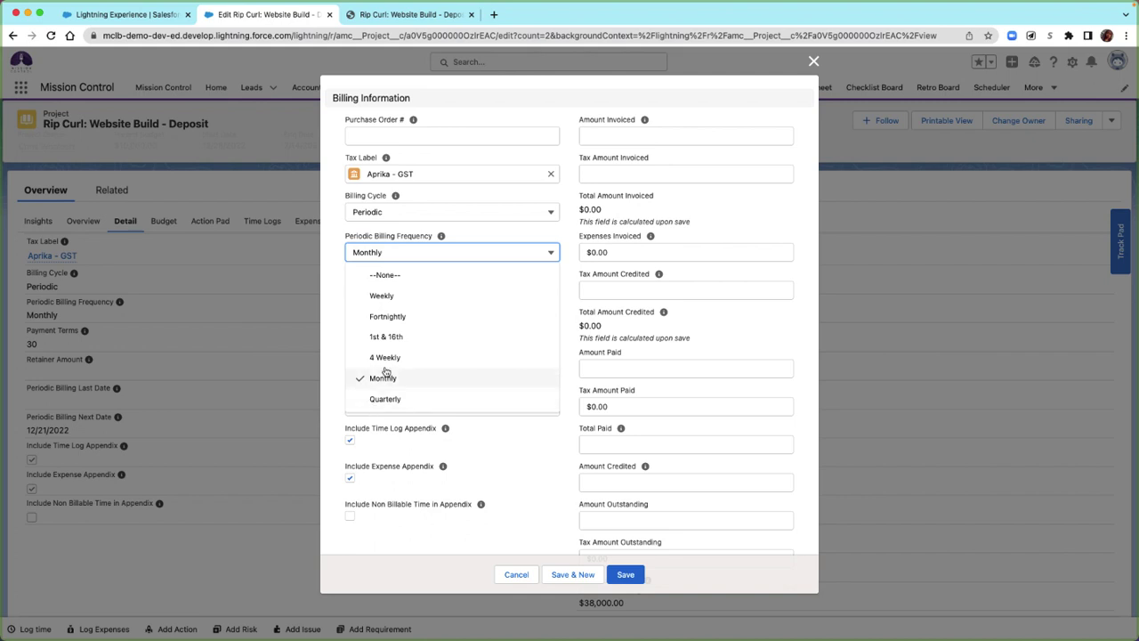
# Keep the Monthly billing frequency and cancel the edit form without saving.
pyautogui.click(517, 234)
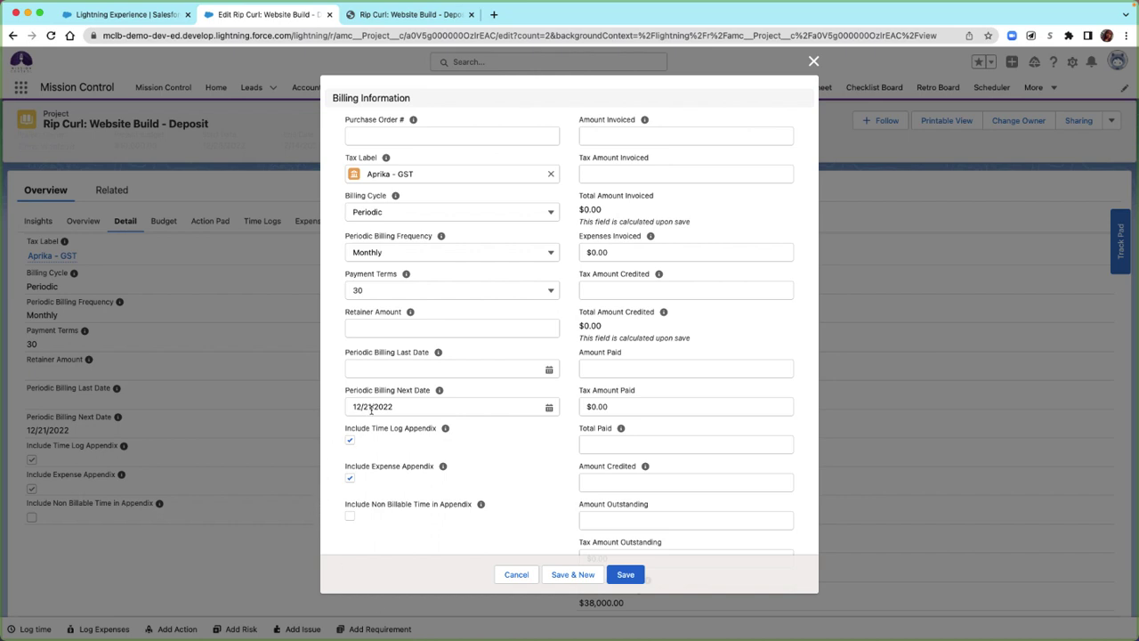
pyautogui.press('Escape')
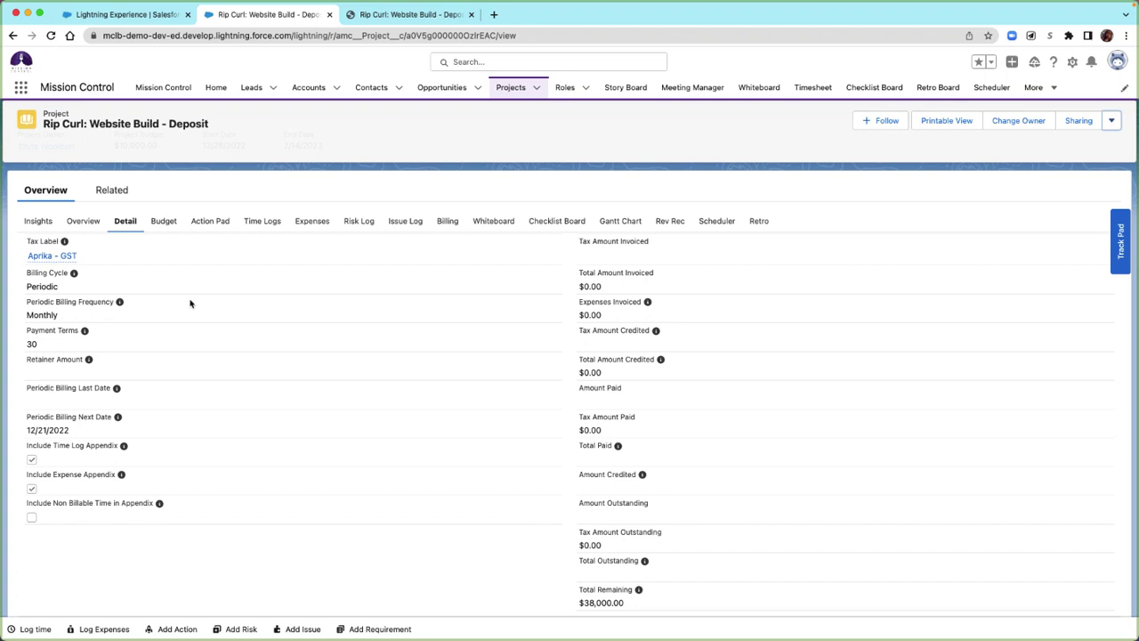
# Show the Rip Curl project's Billing tab, with an empty Billing Events list and $3,500.00 outstanding.
pyautogui.click(447, 220)
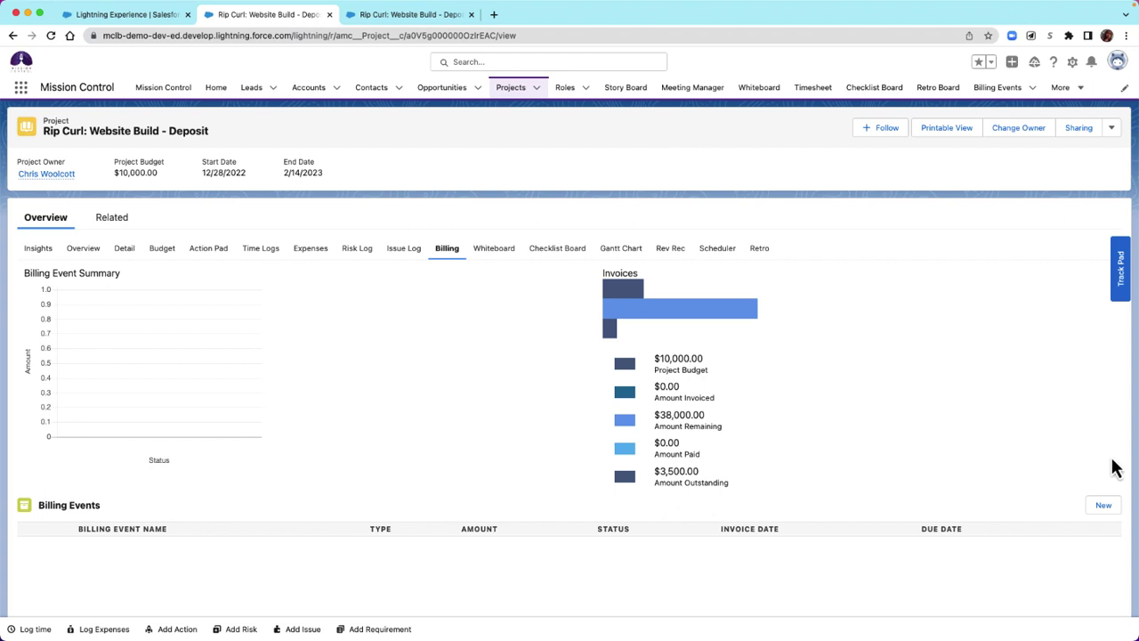
# Start a new billing event with Type Invoice and Status Draft.
pyautogui.click(1105, 506)
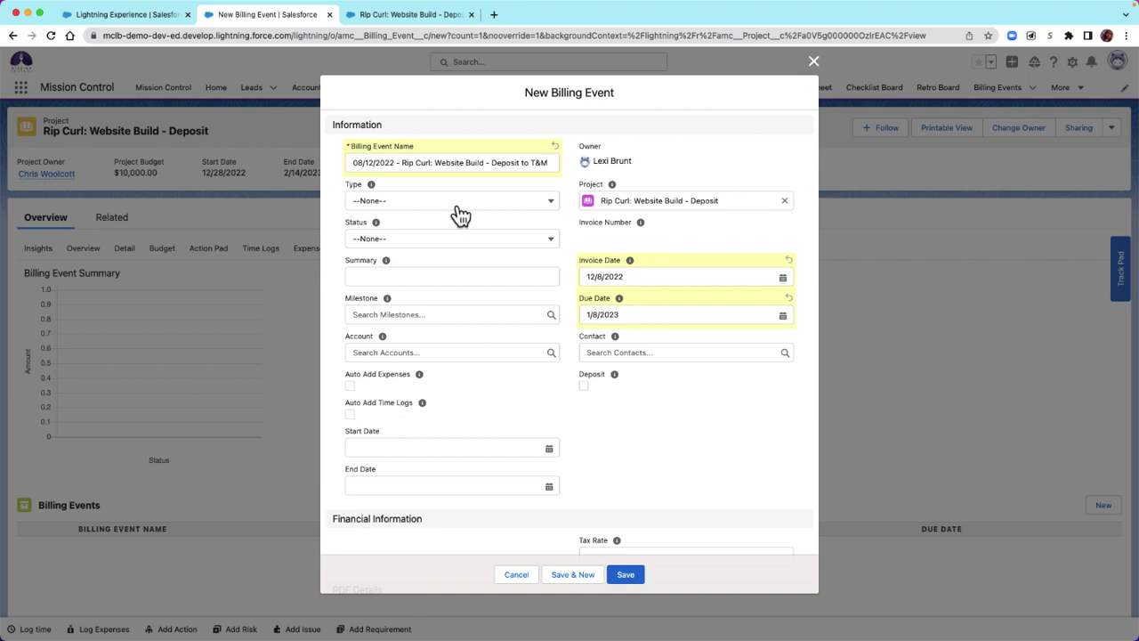
pyautogui.click(458, 213)
pyautogui.click(453, 246)
pyautogui.click(459, 241)
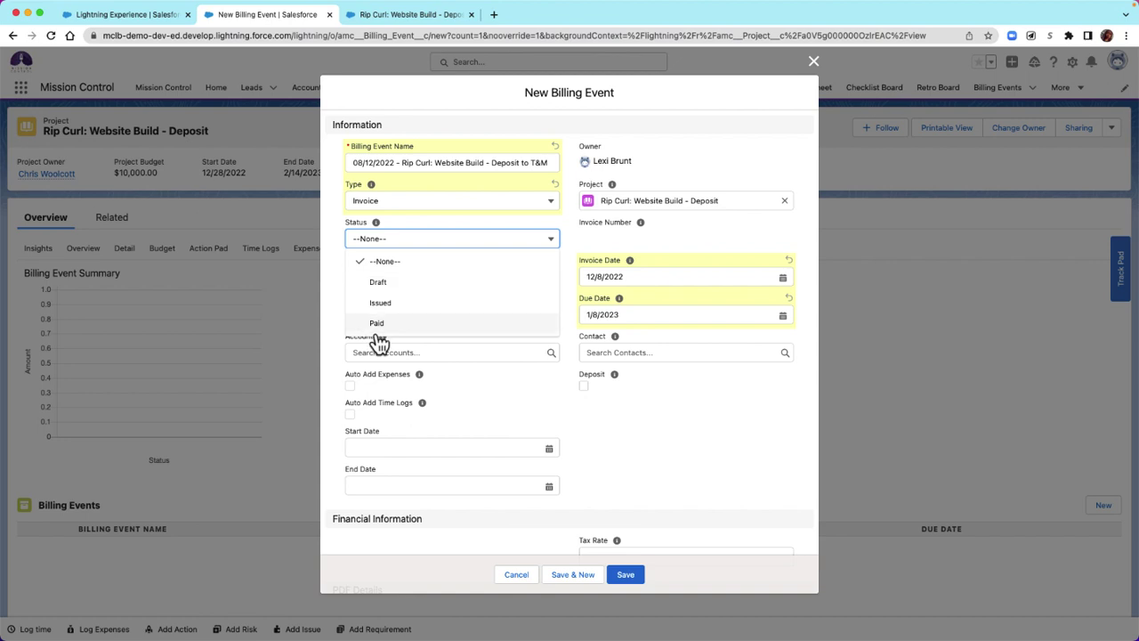
pyautogui.click(382, 285)
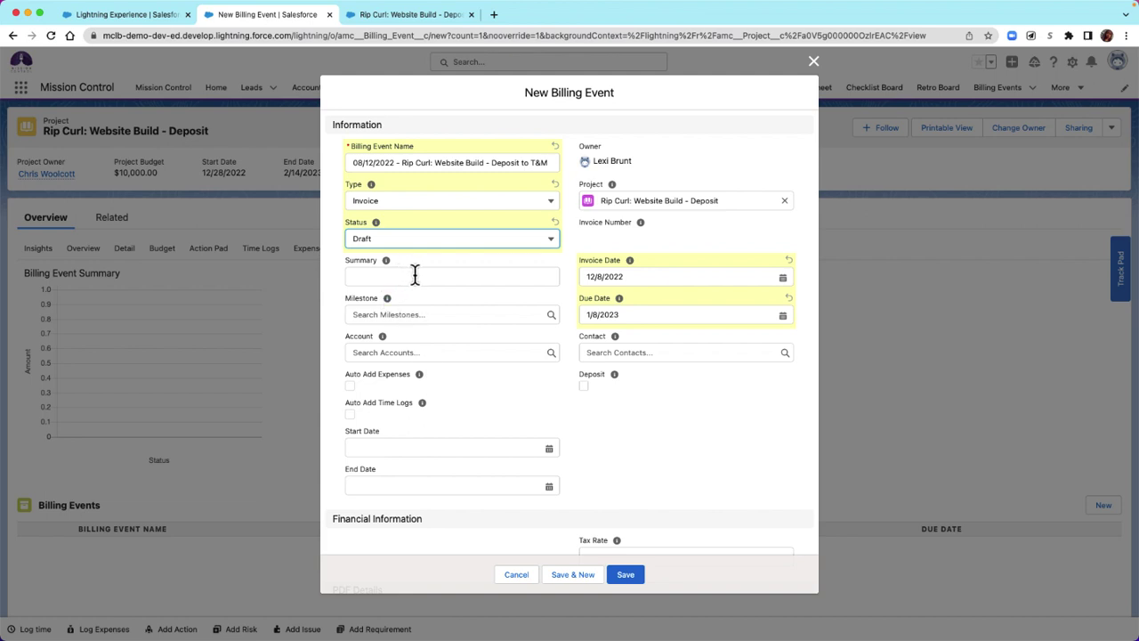
# Give the billing event the summary 'Rip Curl Deposit payment', mark it as a deposit, and save.
pyautogui.click(413, 274)
pyautogui.write('Rip Curl Deposit payment')
pyautogui.click(582, 399)
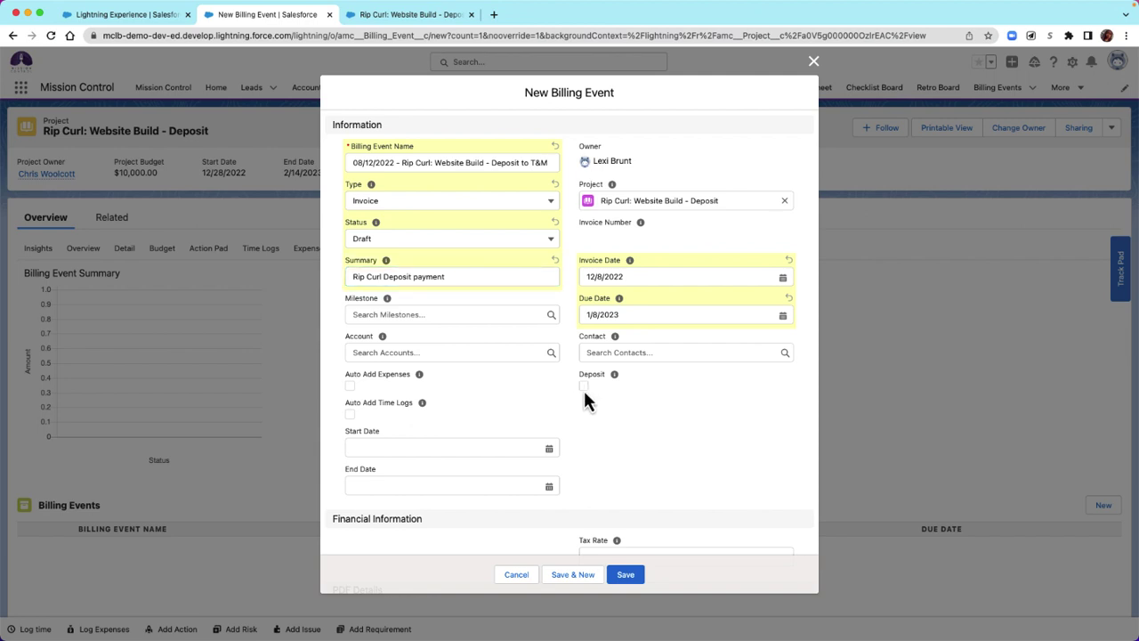
pyautogui.click(584, 388)
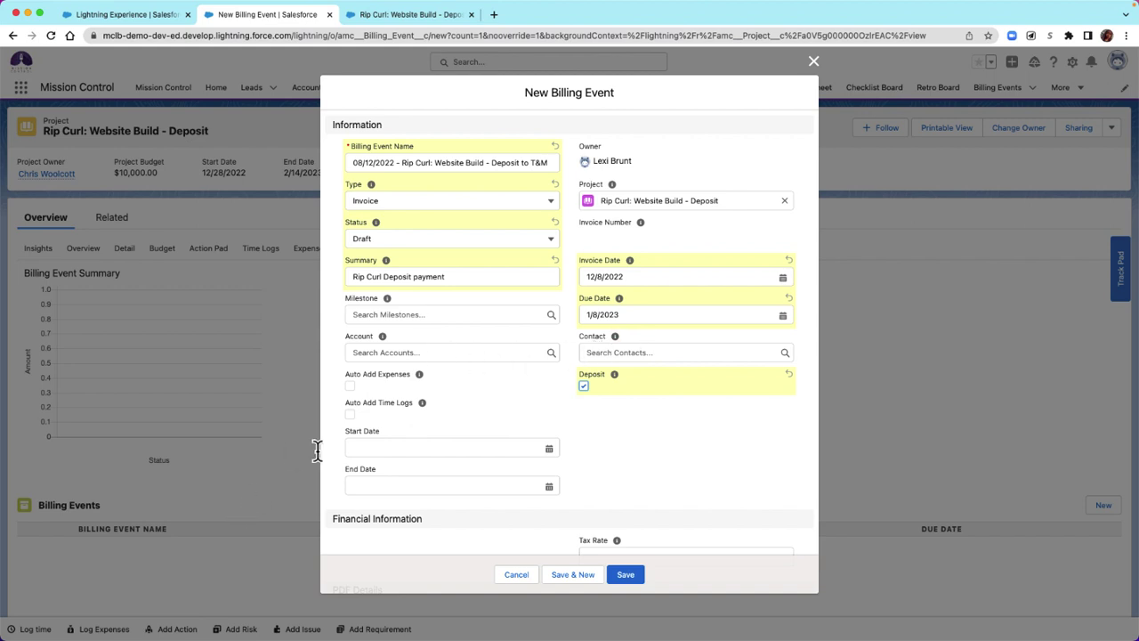
pyautogui.scroll(-3, 433, 489)
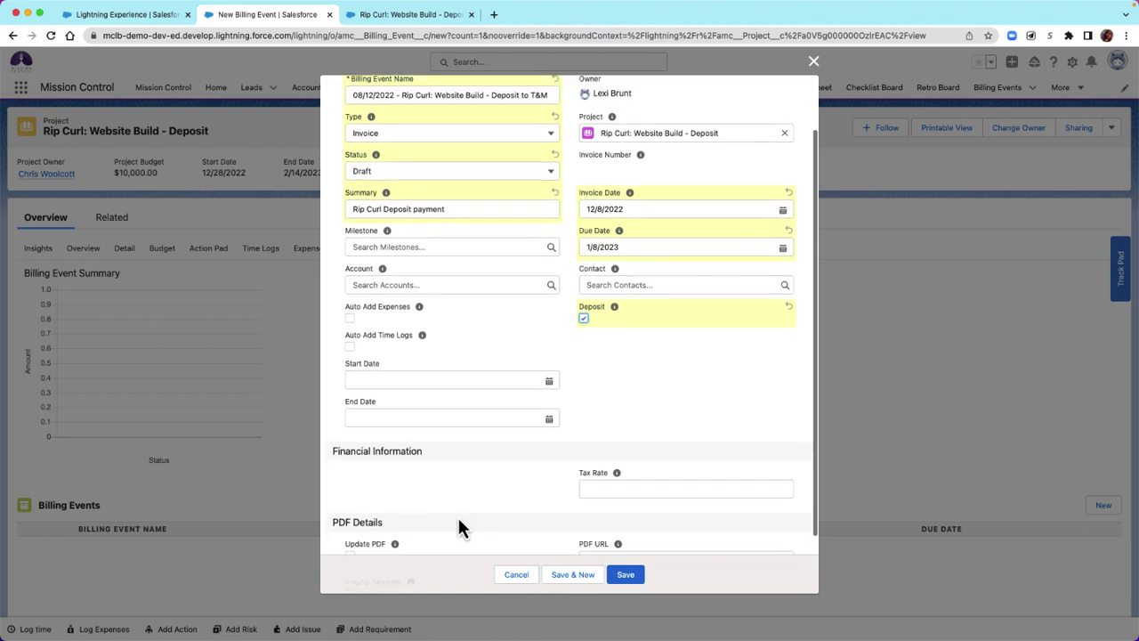
pyautogui.scroll(3, 586, 310)
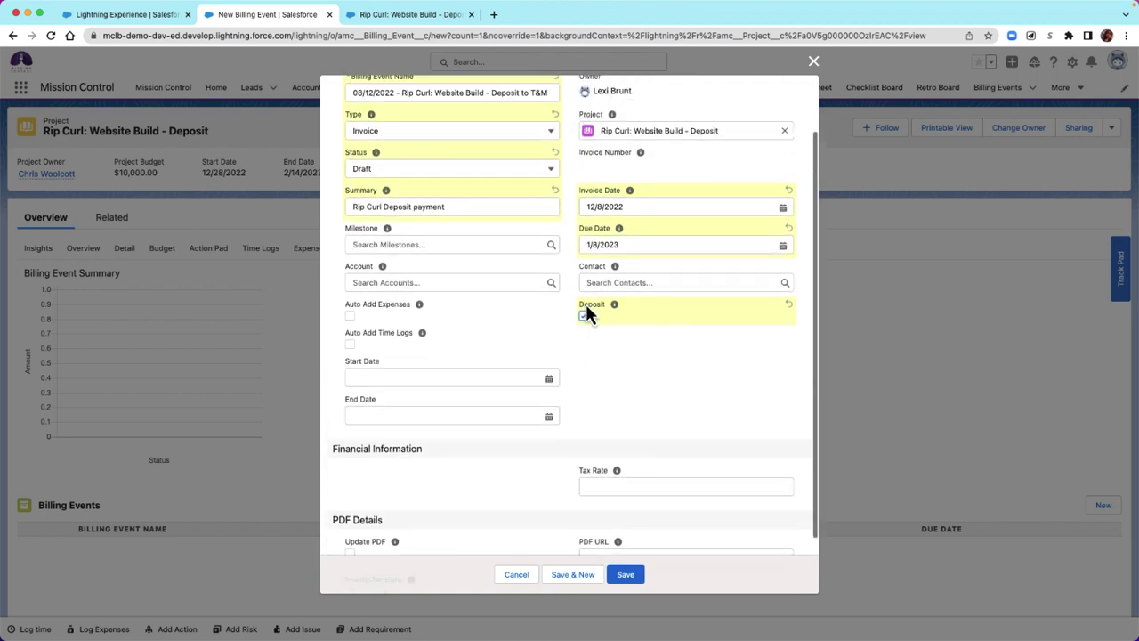
pyautogui.click(623, 574)
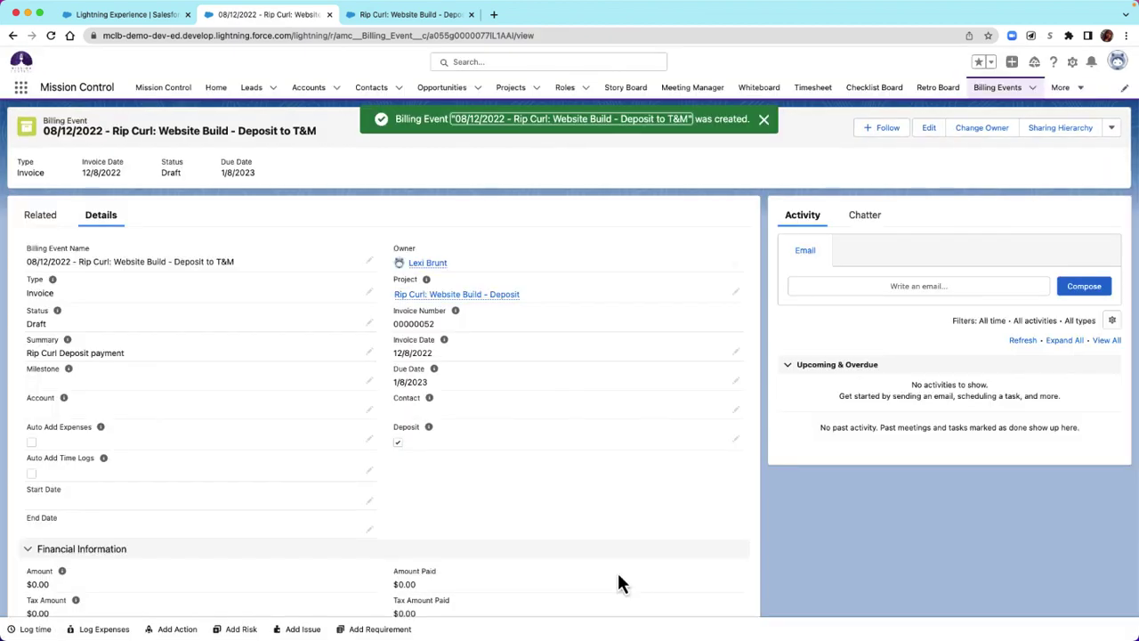
# Add a $3,500.00 '08/12/22 Fixed Deposit' item described with the billing event's full name.
pyautogui.scroll(-2, 243, 615)
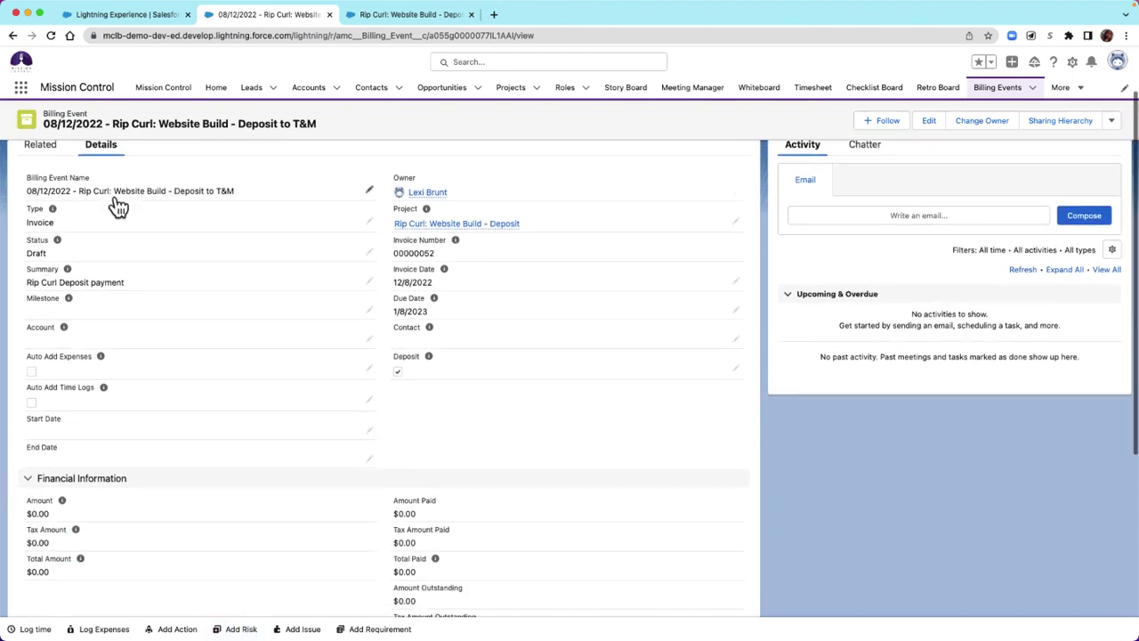
pyautogui.scroll(2, 114, 196)
pyautogui.click(40, 215)
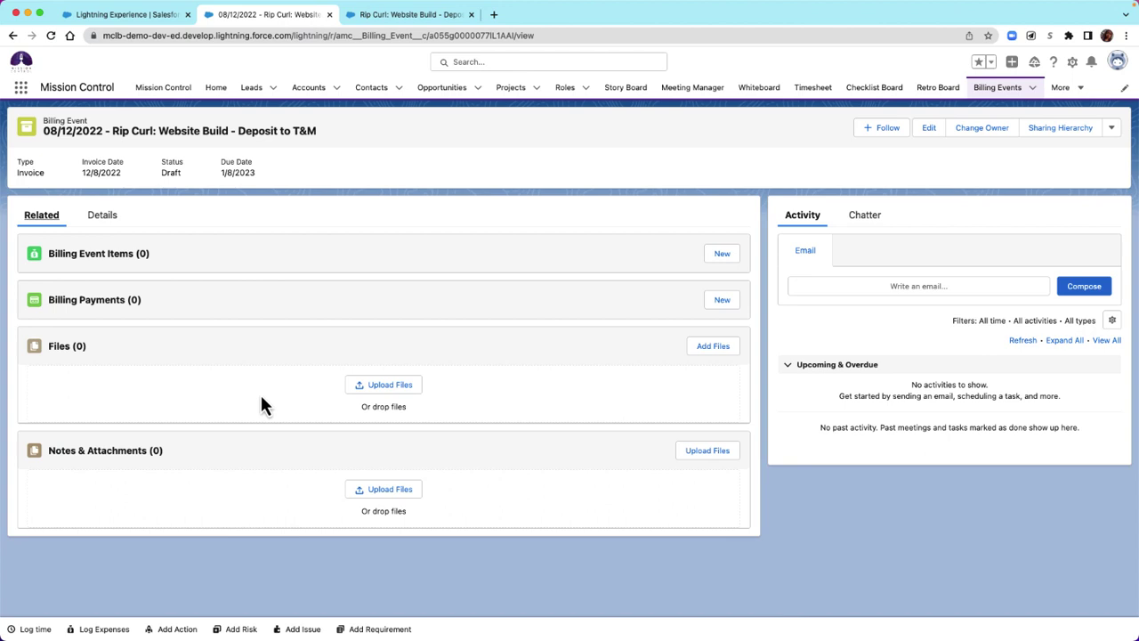
pyautogui.click(718, 258)
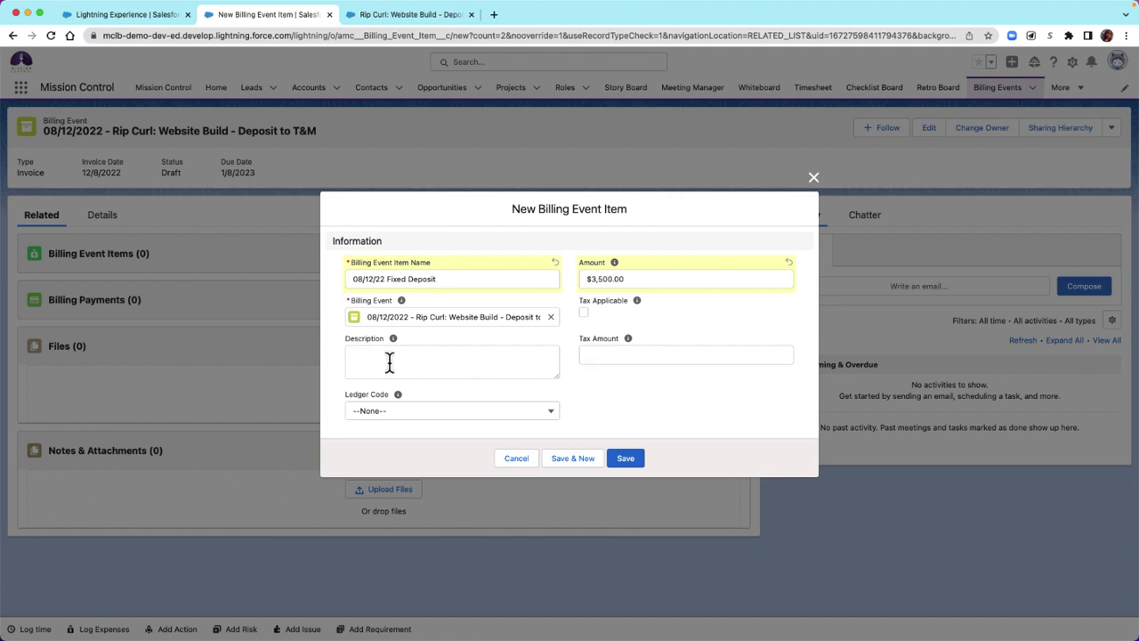
pyautogui.click(502, 311)
pyautogui.tripleClick(542, 318)
pyautogui.moveTo(541, 318); pyautogui.dragTo(449, 360)
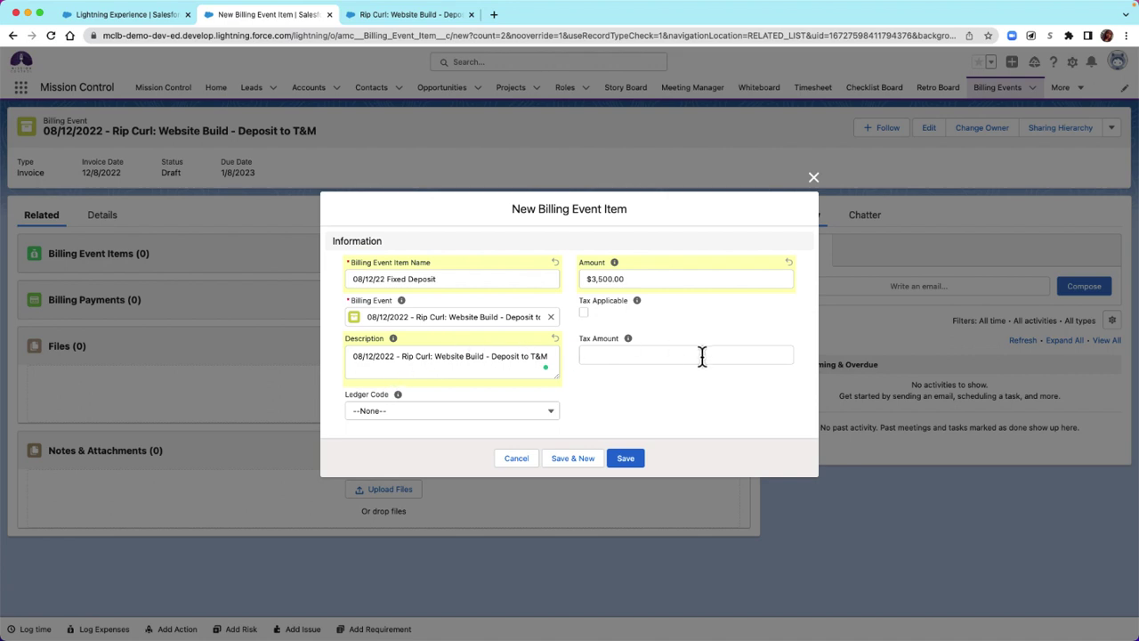
pyautogui.click(626, 458)
pyautogui.click(115, 221)
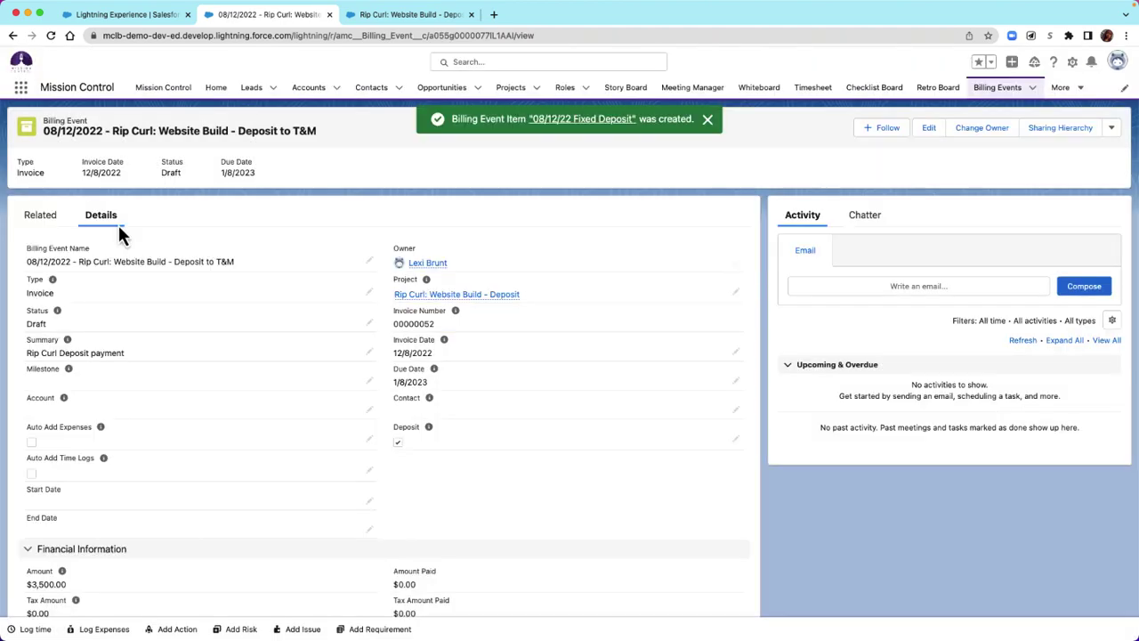
# Review the billing event's $3,500.00 totals, 7.5000% Aprika - GST rate and Summary invoice template.
pyautogui.scroll(-5, 209, 553)
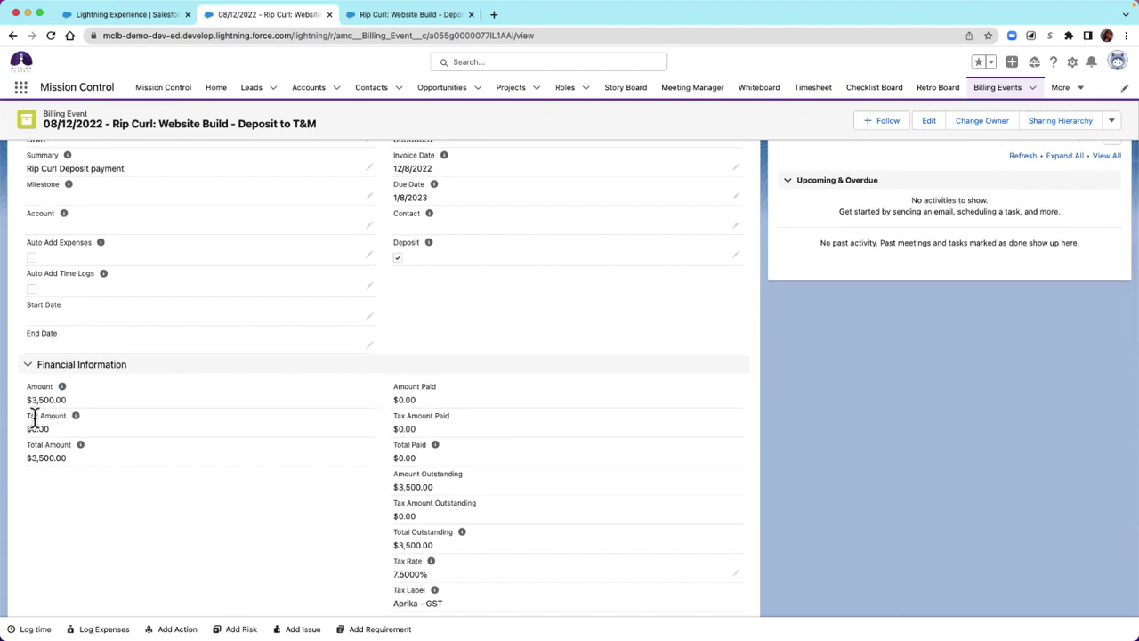
pyautogui.moveTo(76, 419)
pyautogui.scroll(-5, 284, 445)
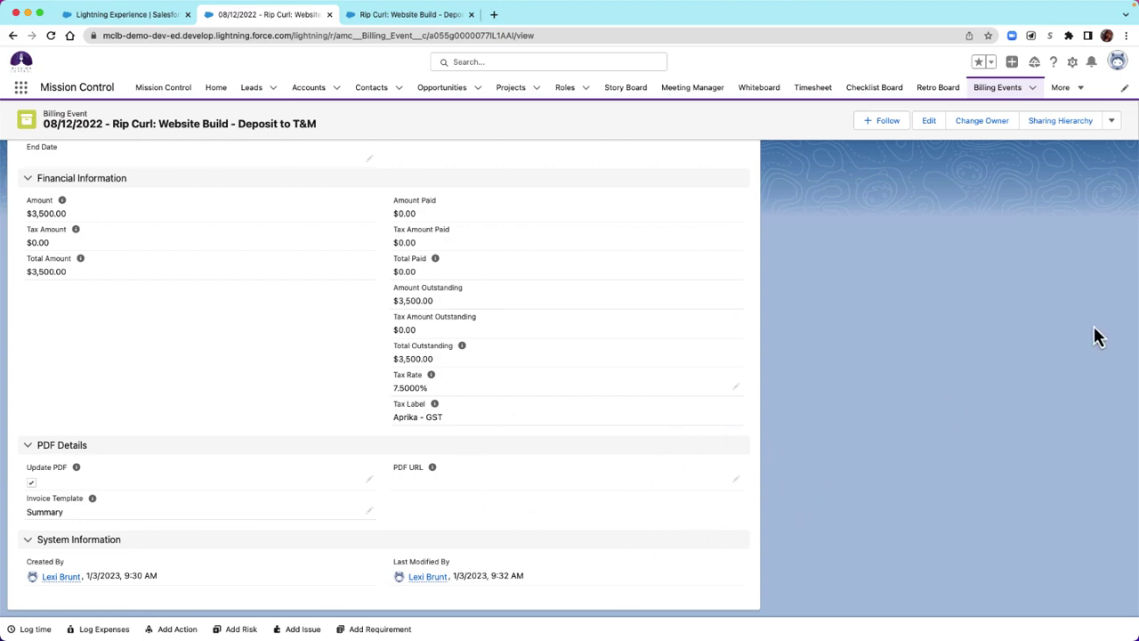
pyautogui.scroll(5, 1094, 326)
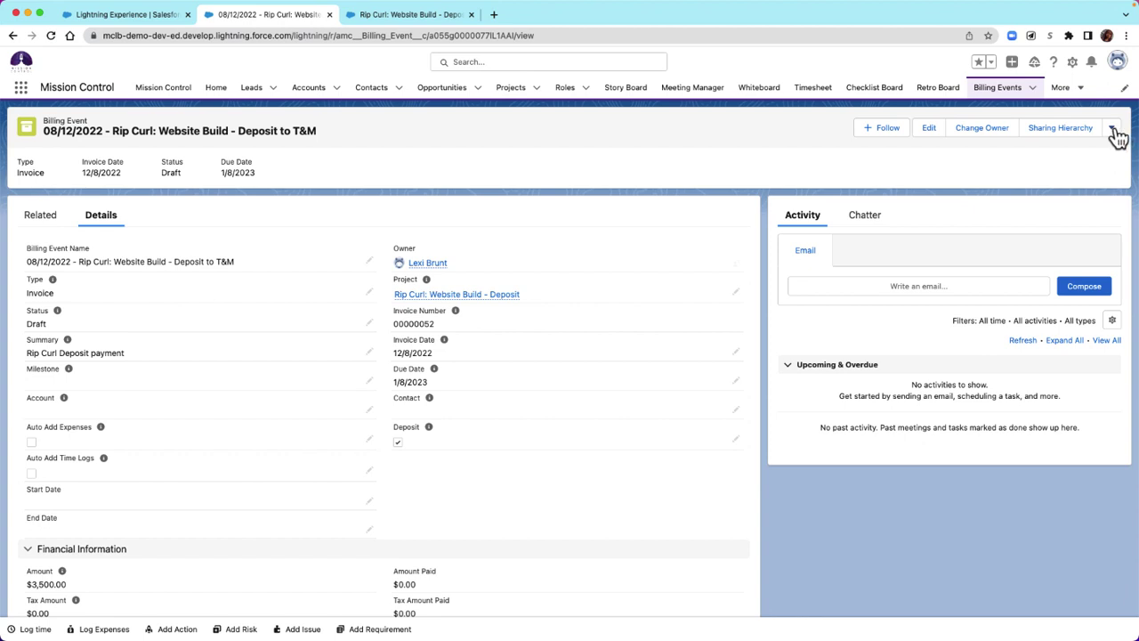
pyautogui.click(1114, 132)
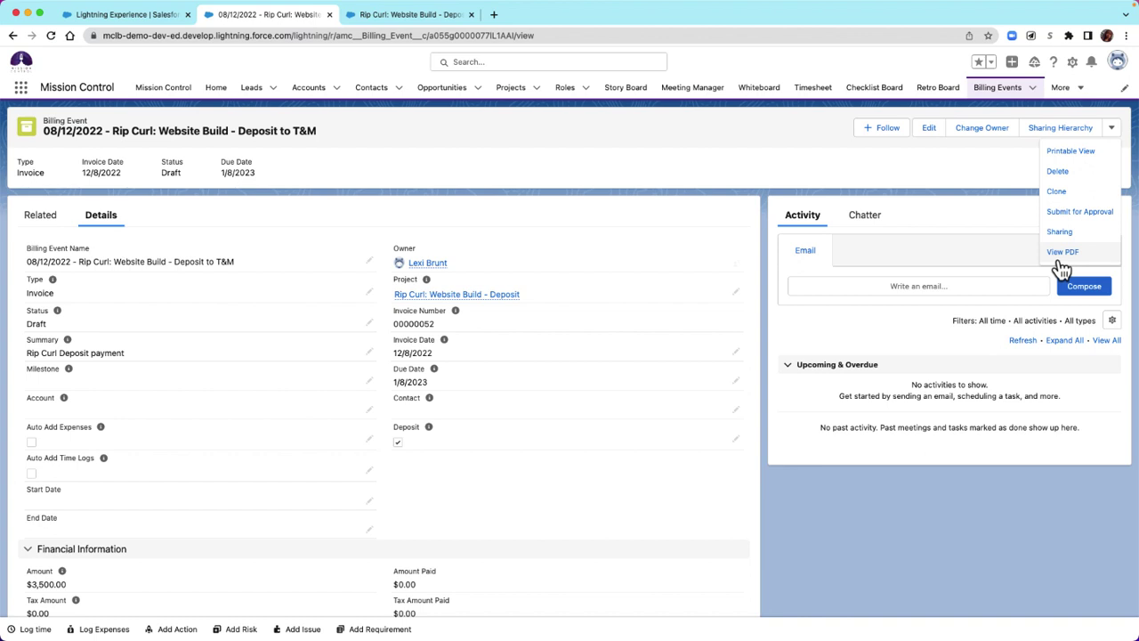
# Generate the deposit invoice PDF and check its $3,500.00 deposit line and balance due.
pyautogui.click(1053, 255)
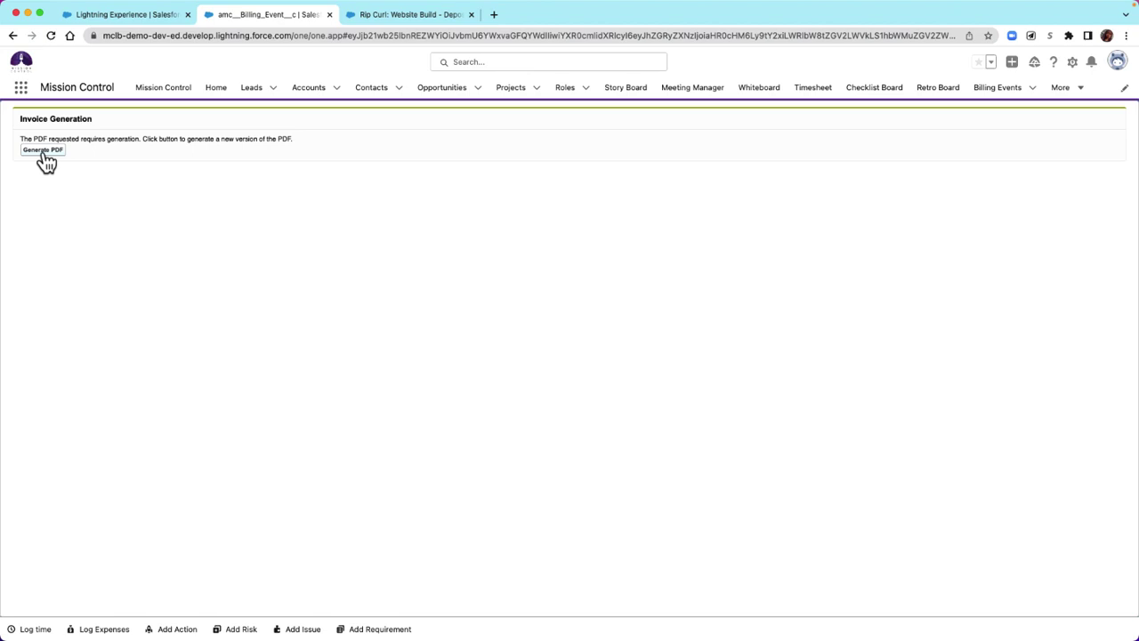
pyautogui.click(43, 151)
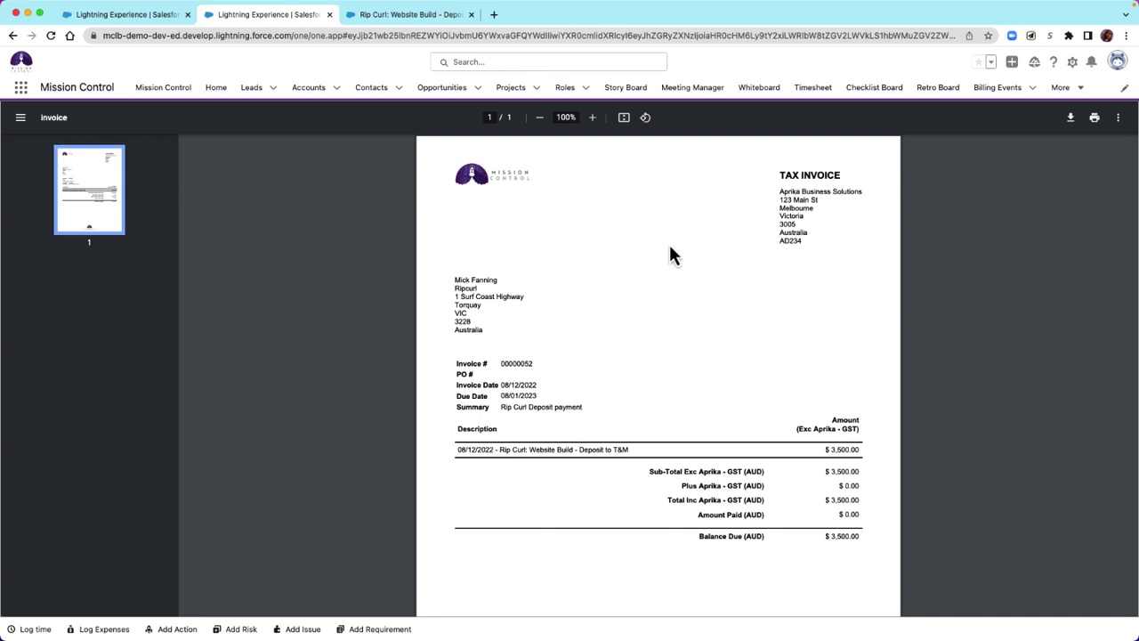
pyautogui.scroll(-2, 571, 361)
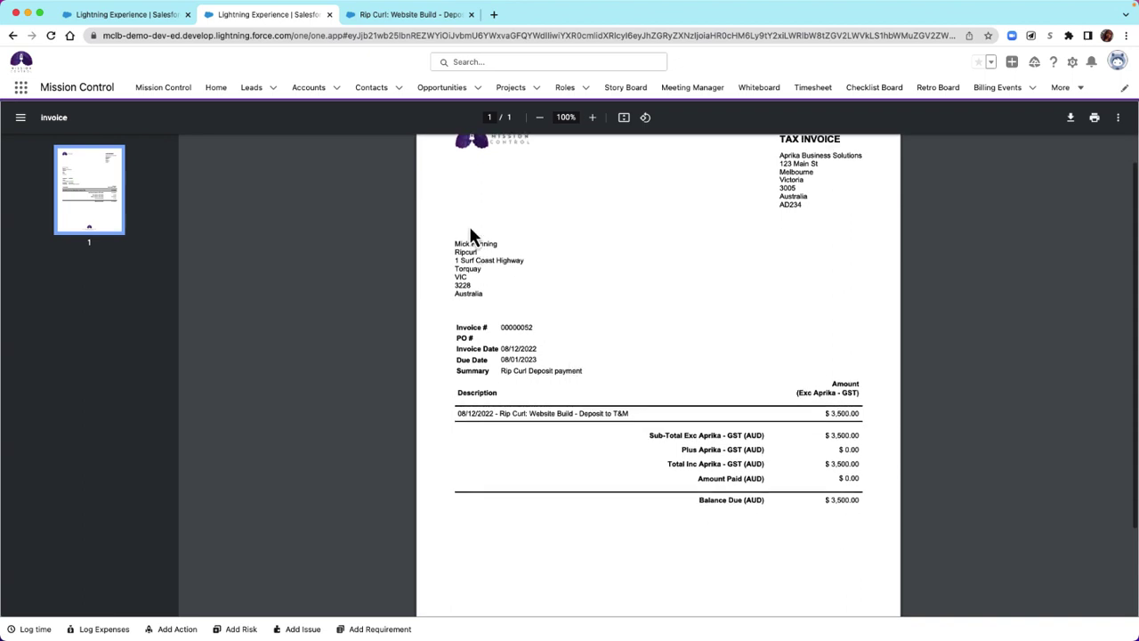
pyautogui.scroll(-3, 641, 303)
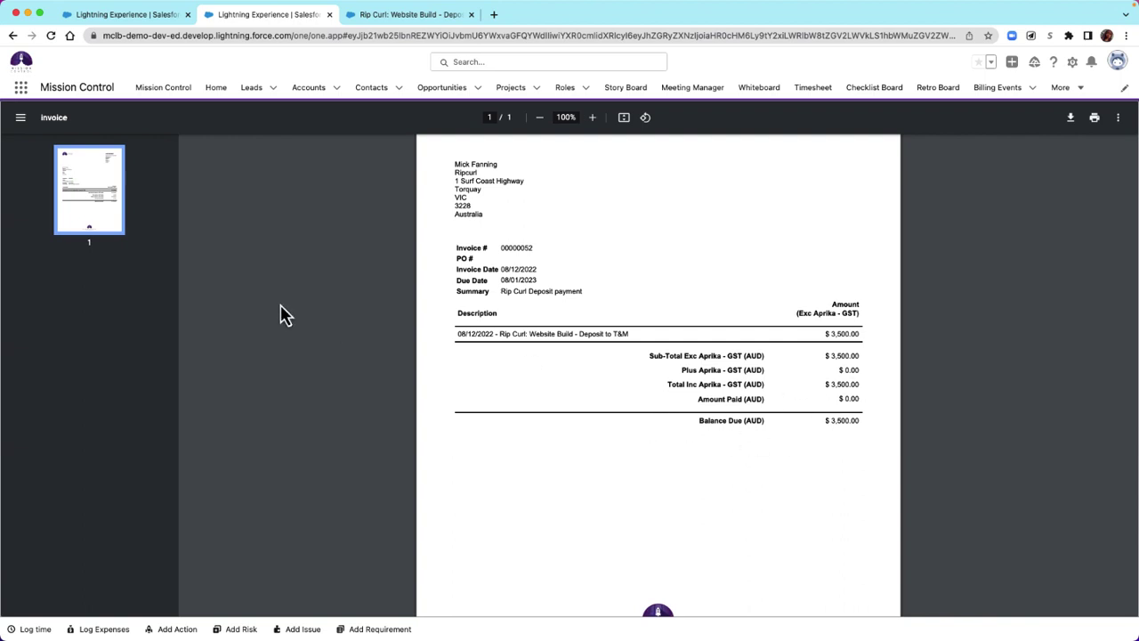
# Record a billing payment named 'Deposit Payment' against the deposit billing event.
pyautogui.click(12, 36)
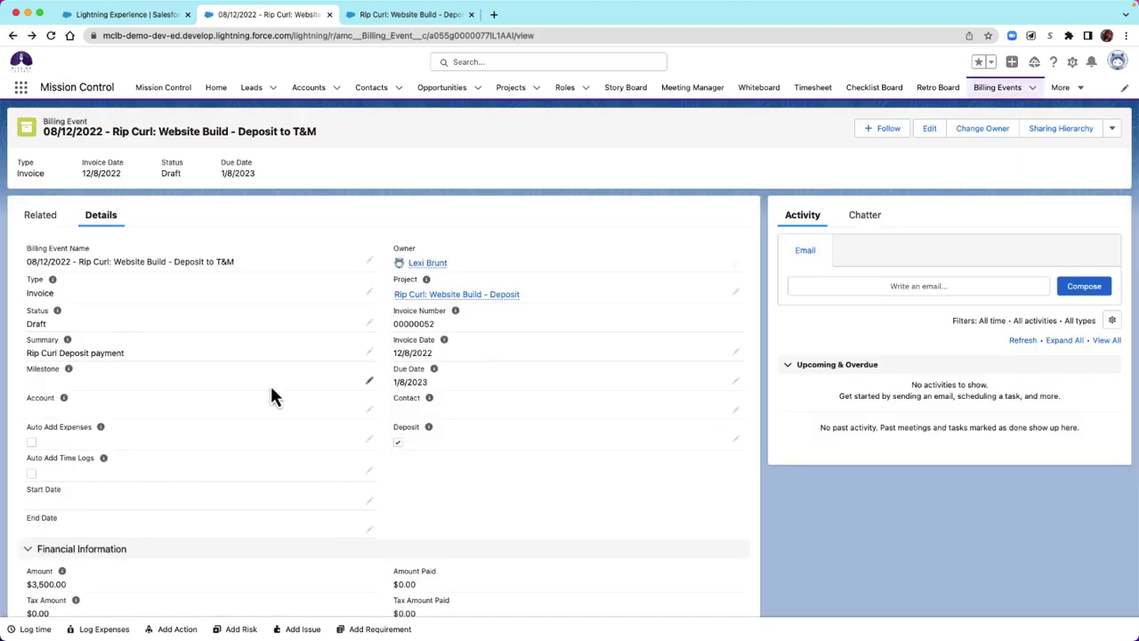
pyautogui.click(42, 216)
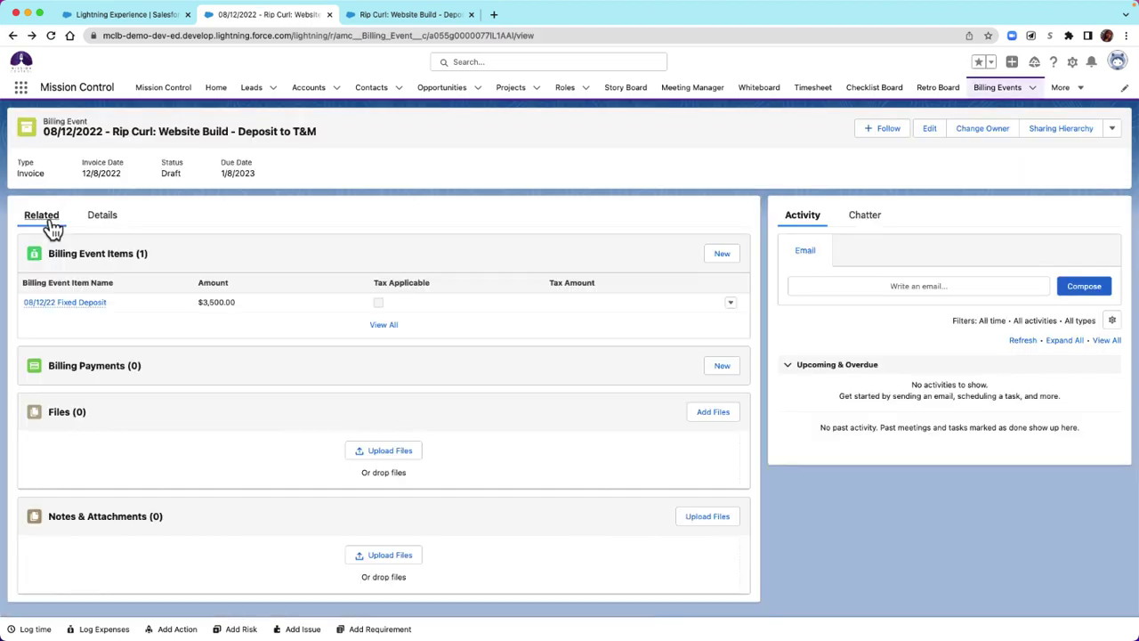
pyautogui.click(715, 371)
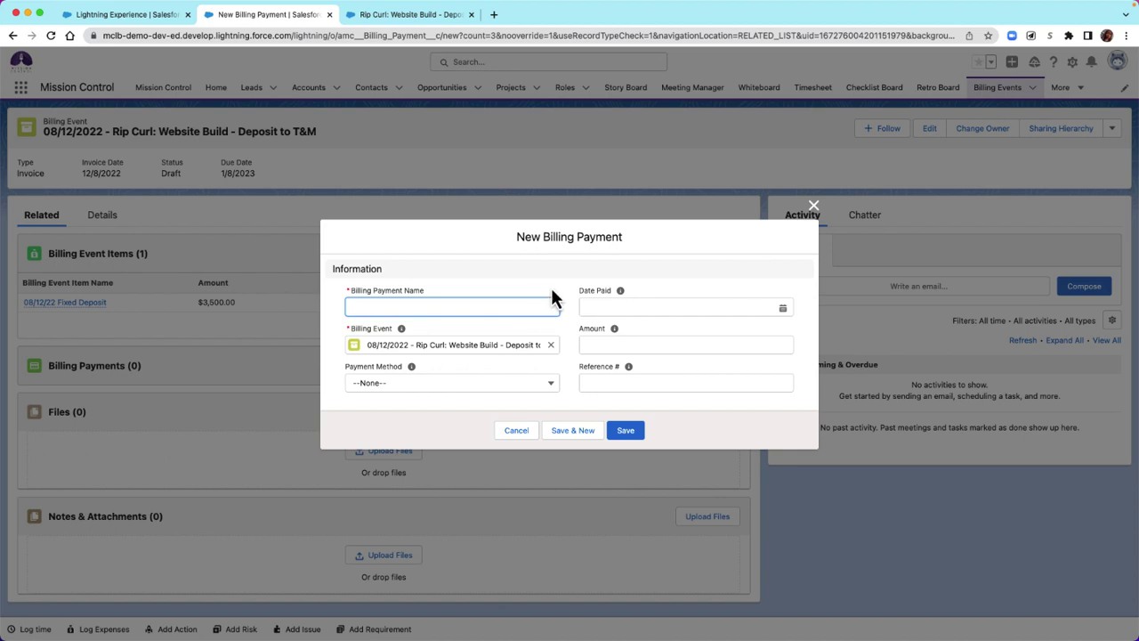
pyautogui.write('Deposit Payment')
pyautogui.click(738, 381)
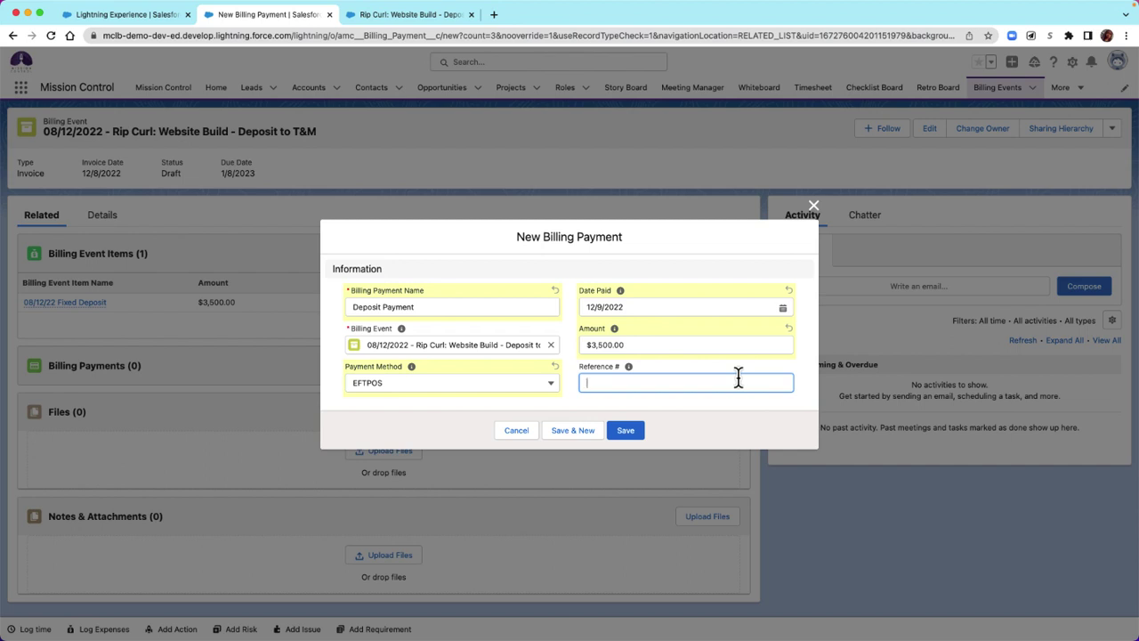
pyautogui.click(626, 431)
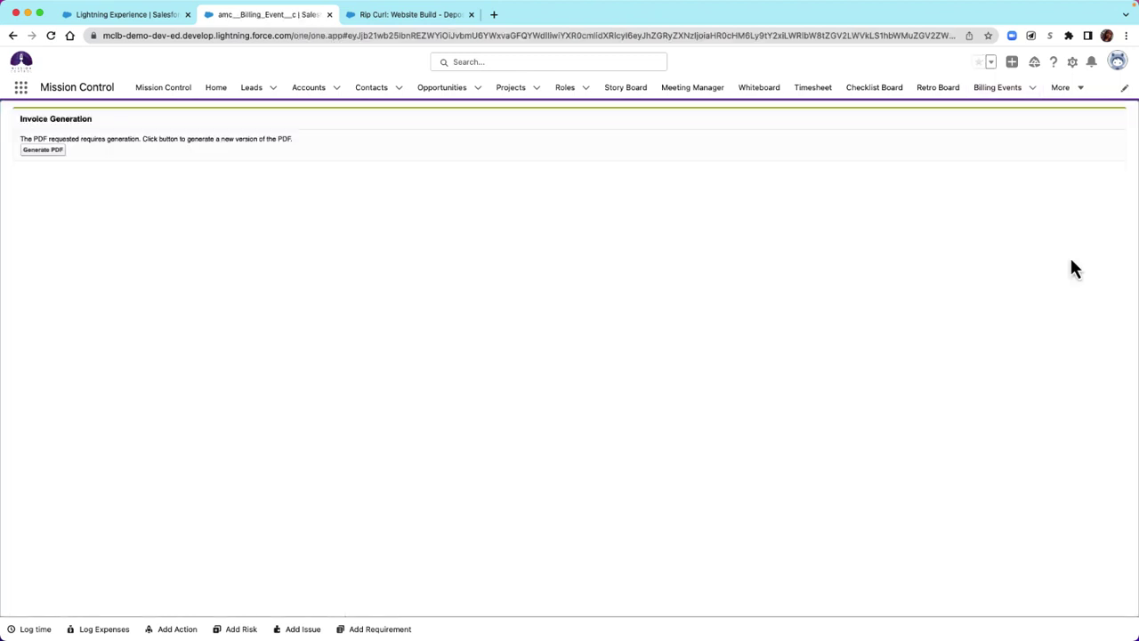
# Regenerate the invoice PDF and confirm Amount Paid $3,500.00 with a $0.00 Balance Due.
pyautogui.click(30, 150)
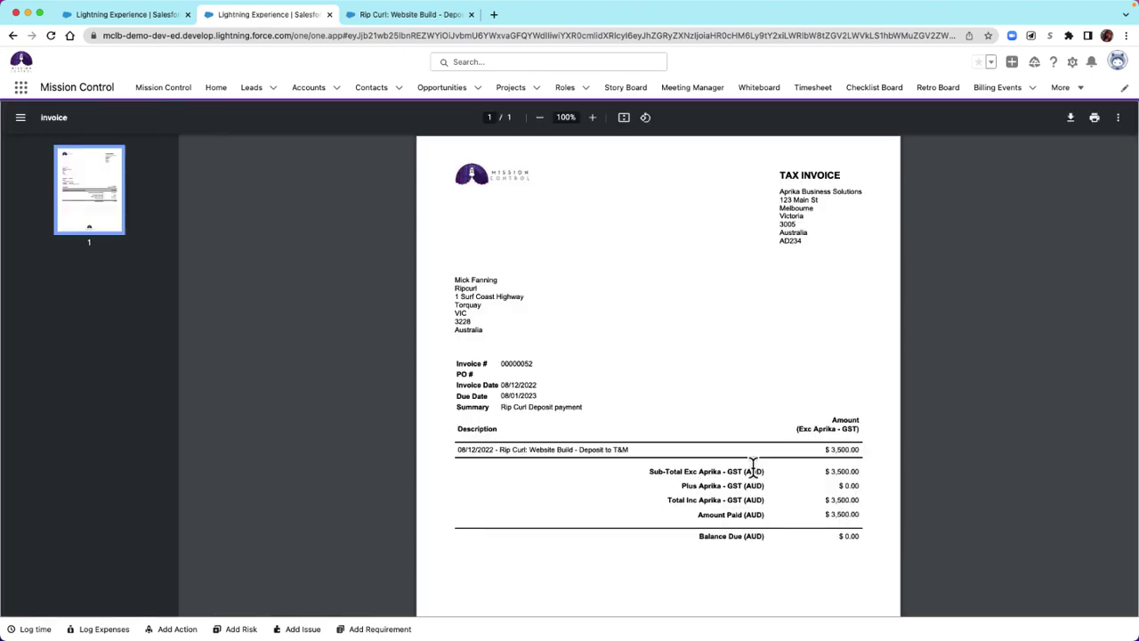
pyautogui.scroll(-2, 783, 463)
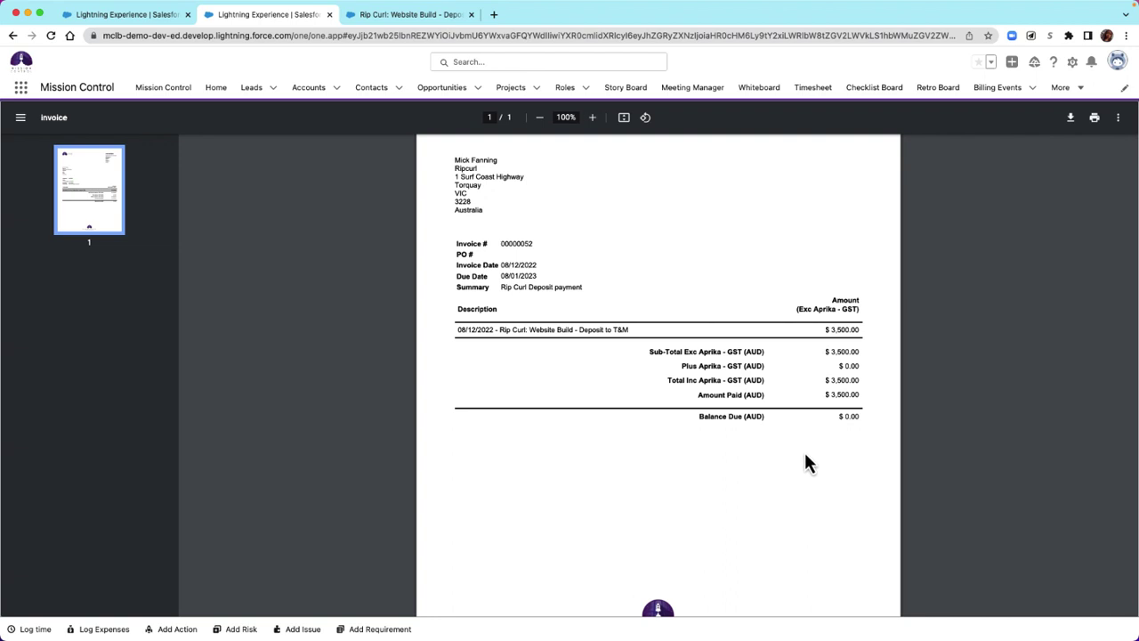
pyautogui.moveTo(699, 397); pyautogui.dragTo(856, 396)
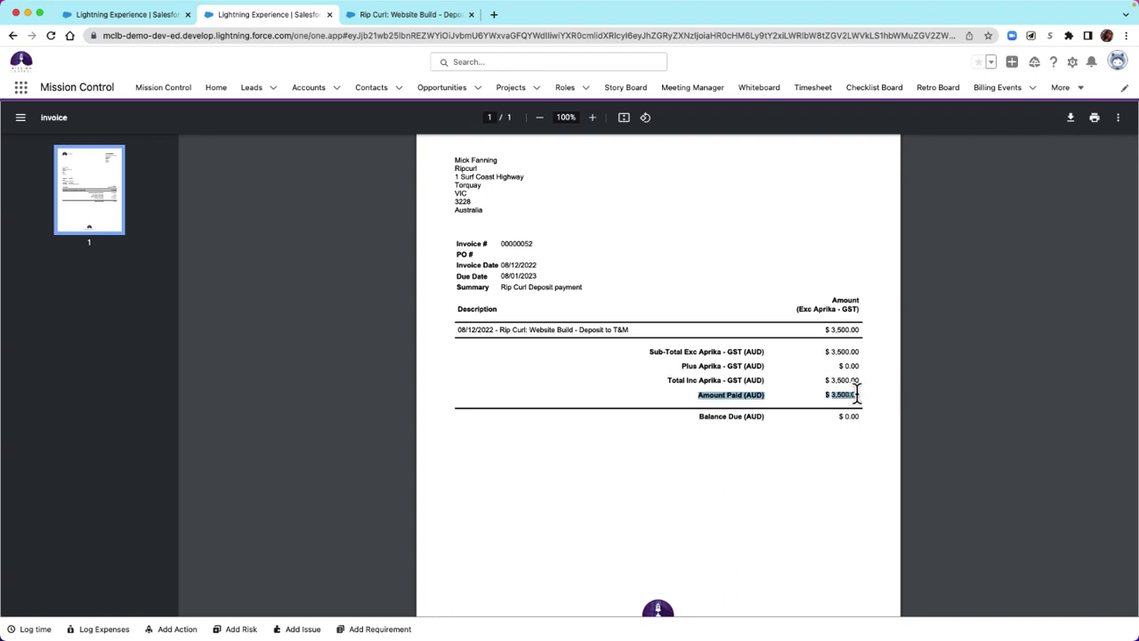
pyautogui.click(862, 442)
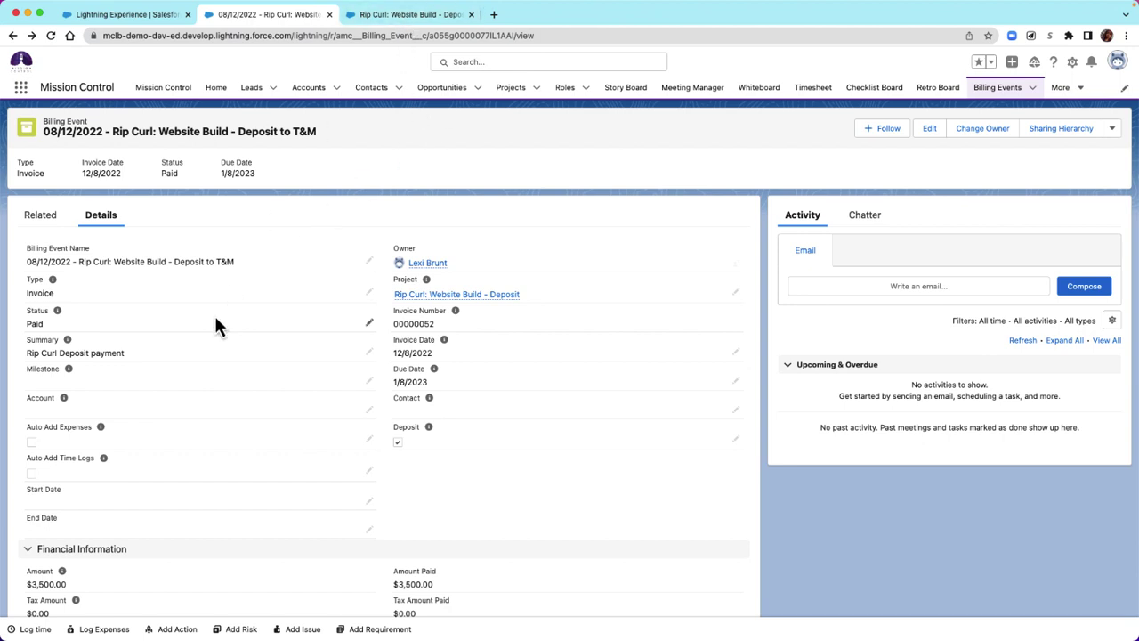
# Show the Rip Curl project's Billing tab, with the Paid $3,500.00 deposit and the $1,300.50 draft invoice.
pyautogui.click(392, 20)
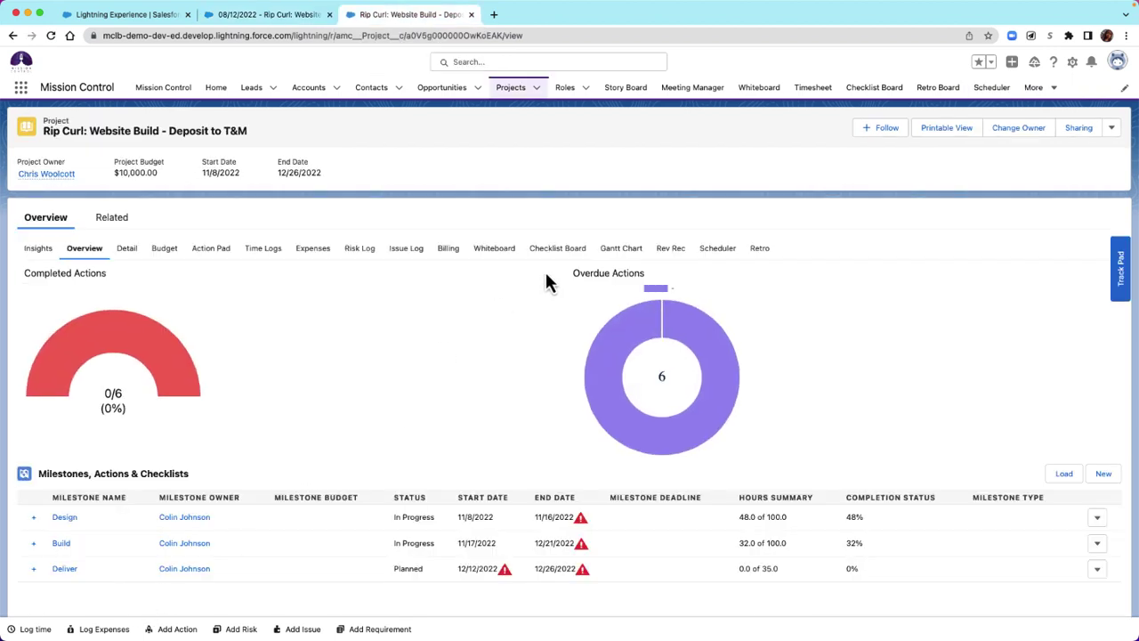
pyautogui.click(450, 250)
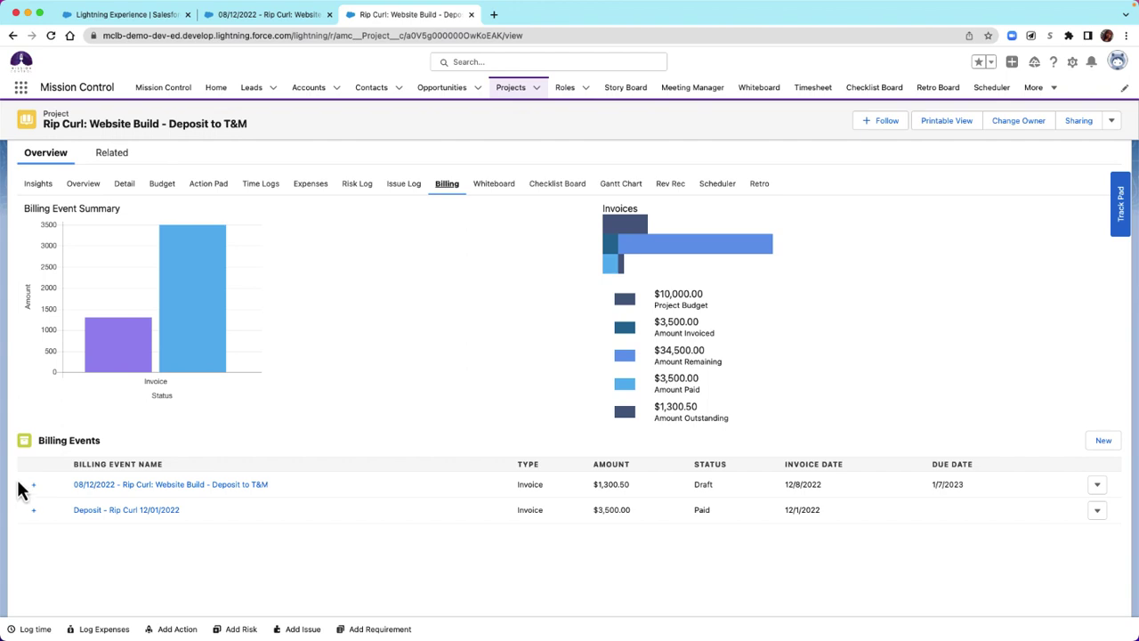
# Open the 08/12/2022 T&M billing event and check its related Time Logs item, then its details.
pyautogui.click(104, 488)
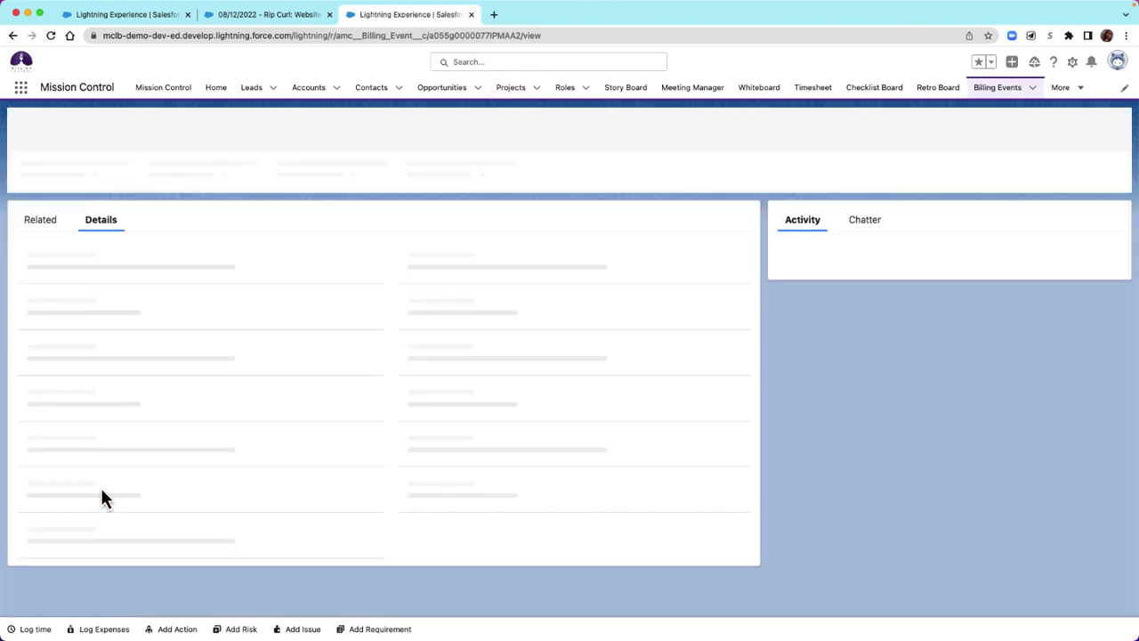
pyautogui.scroll(-3, 101, 491)
pyautogui.scroll(-2, 56, 541)
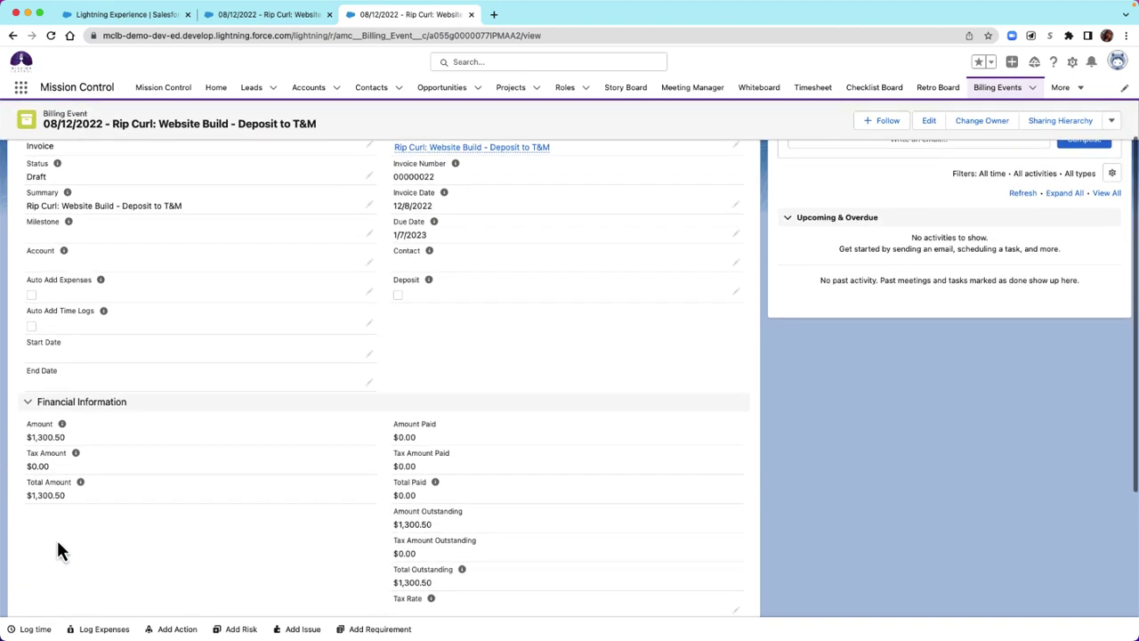
pyautogui.scroll(5, 56, 541)
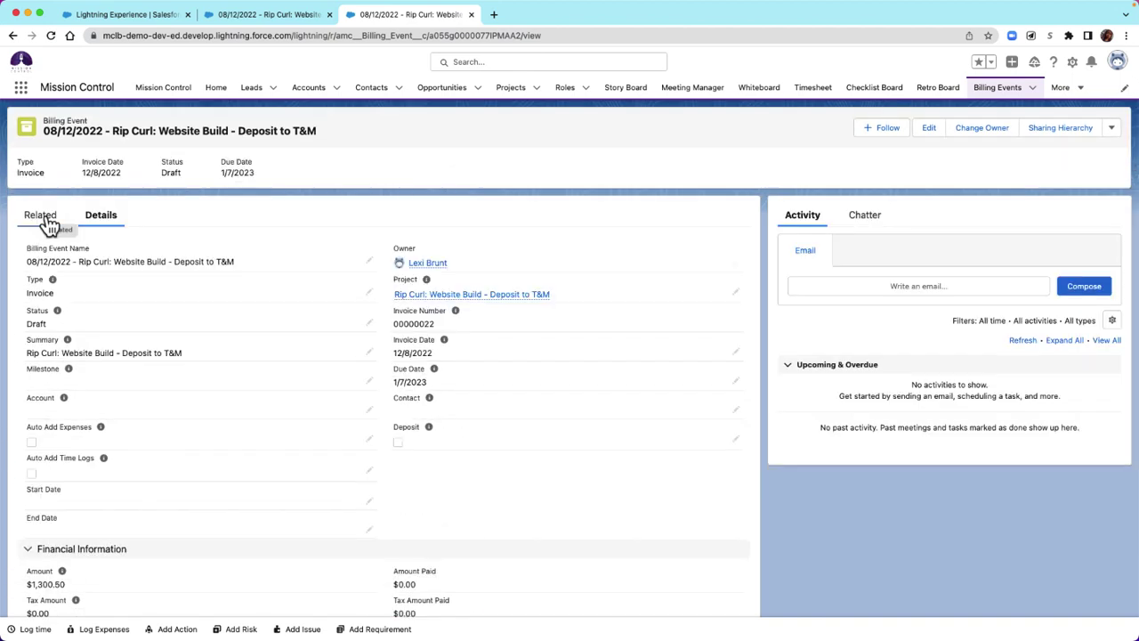
pyautogui.click(47, 217)
pyautogui.moveTo(51, 303)
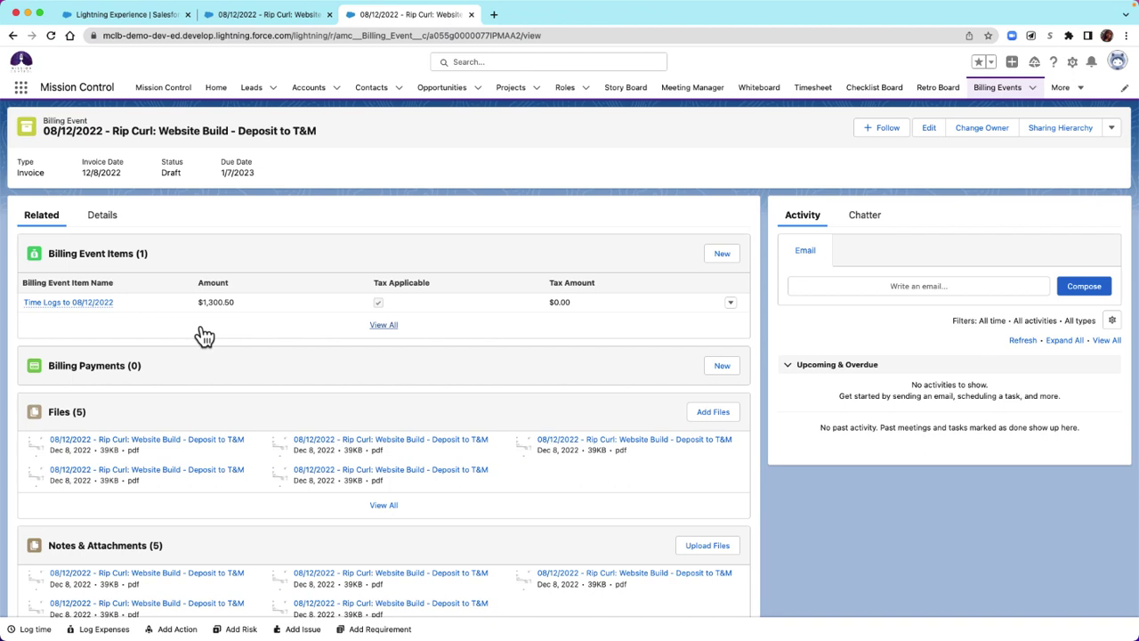
pyautogui.click(102, 215)
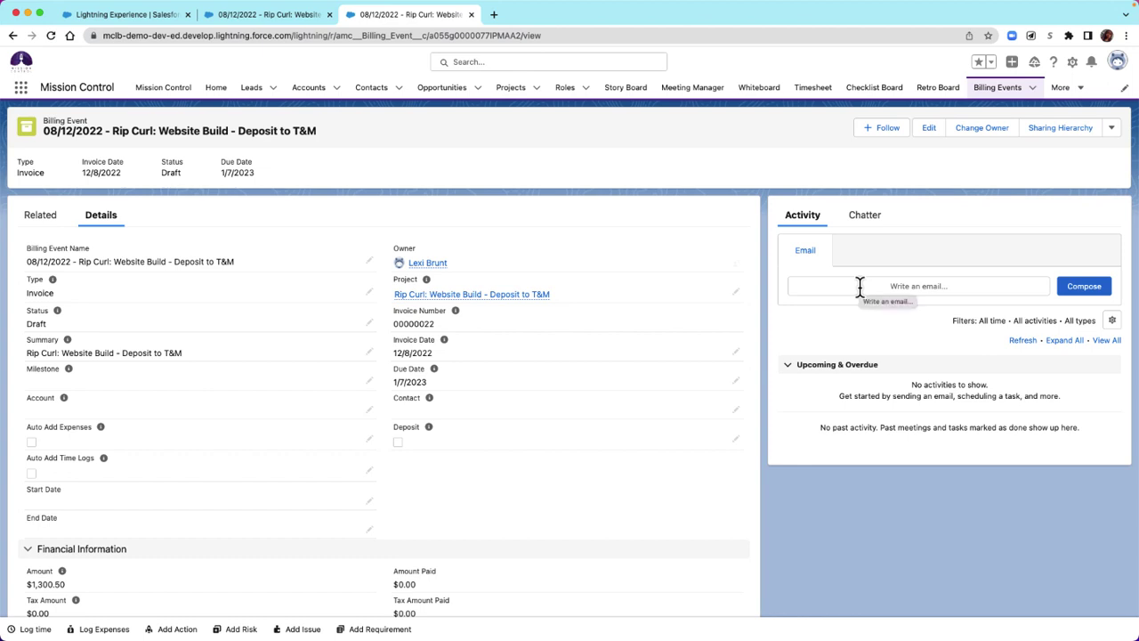
# Draft the Invoice #00000022 email from the Billing Event Notification - Client template, then review its $1,300.50 total and PDF link.
pyautogui.click(926, 289)
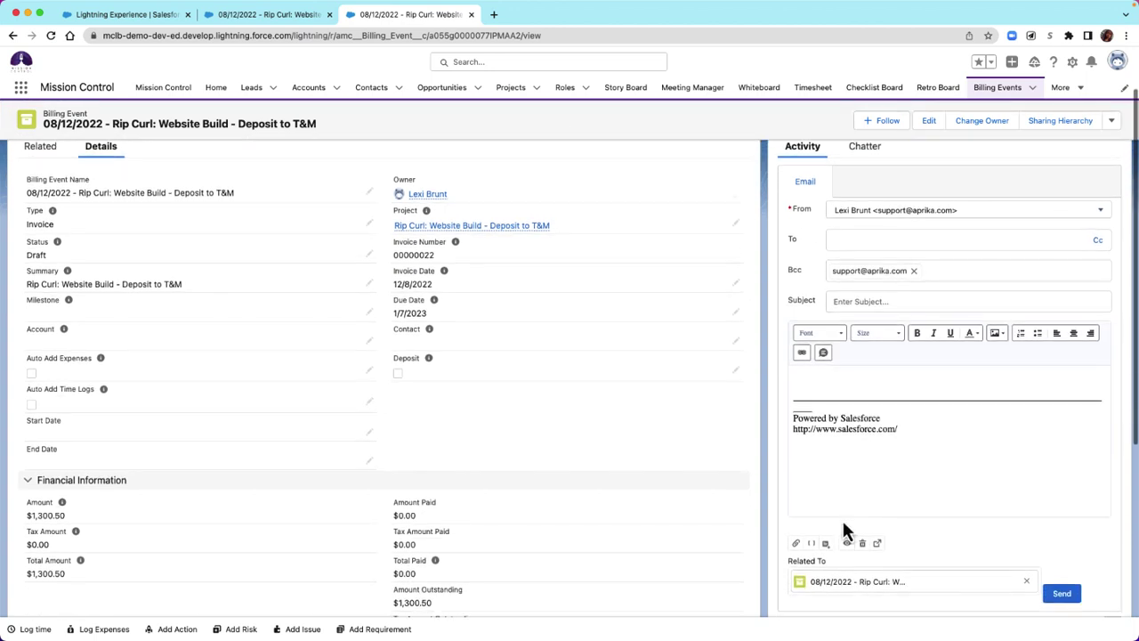
pyautogui.click(826, 545)
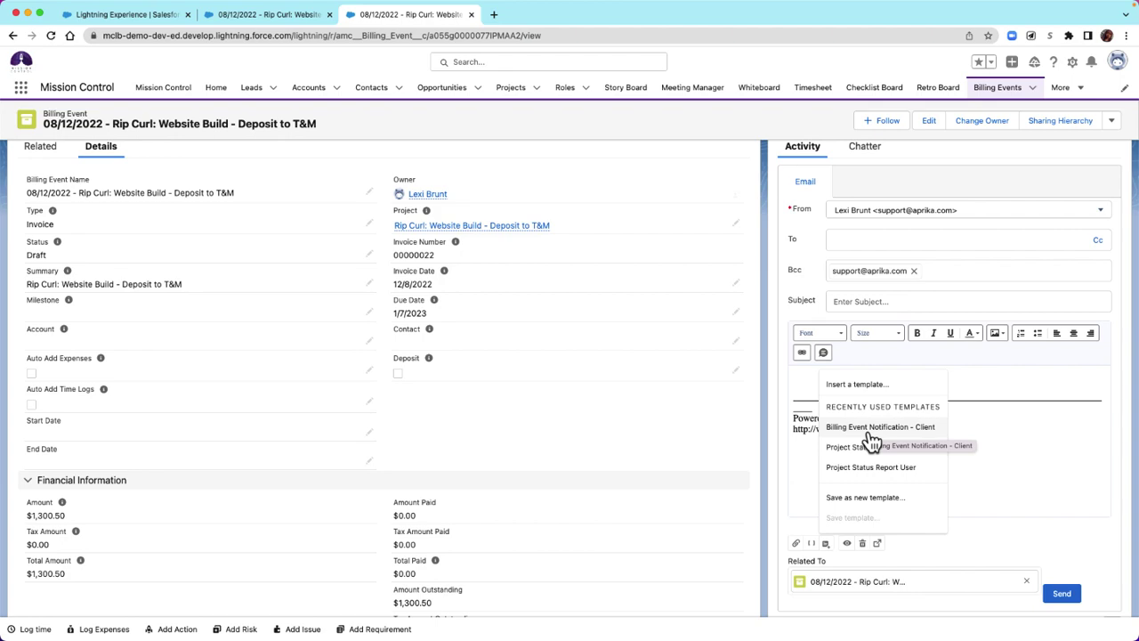
pyautogui.click(872, 434)
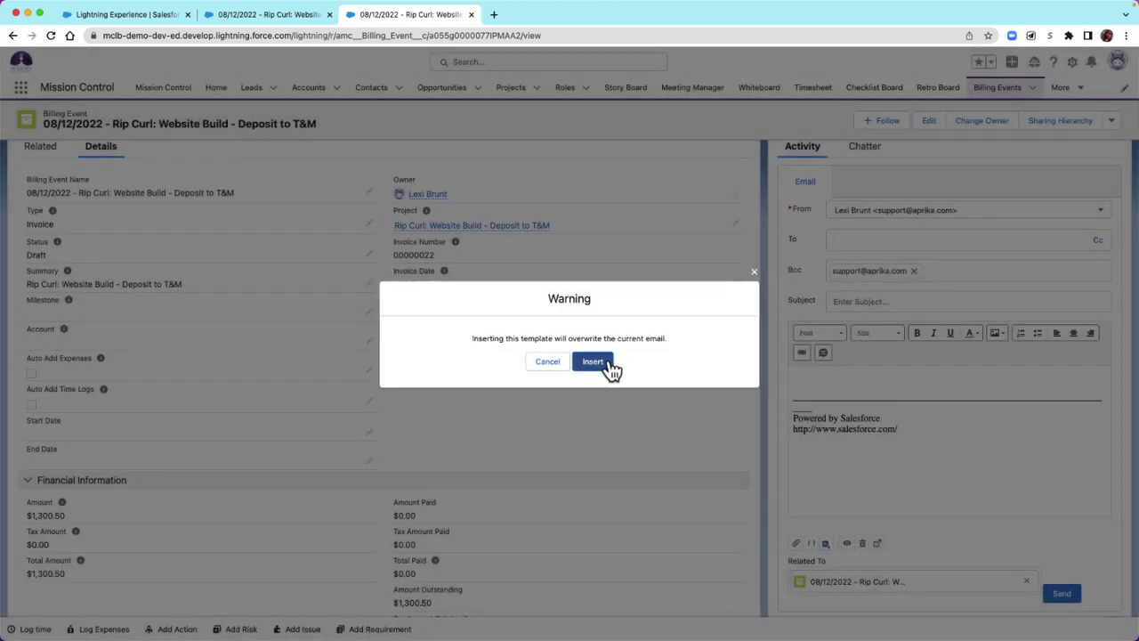
pyautogui.click(593, 361)
pyautogui.scroll(-5, 608, 361)
pyautogui.scroll(2, 930, 351)
pyautogui.scroll(3, 931, 347)
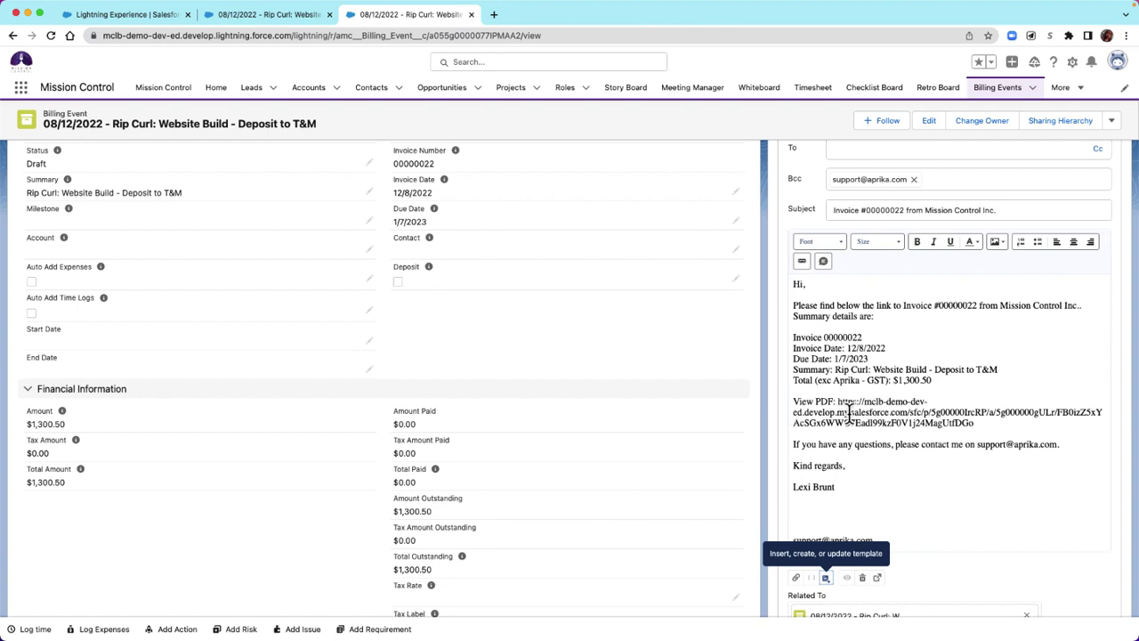
pyautogui.scroll(-3, 849, 411)
pyautogui.scroll(-2, 849, 411)
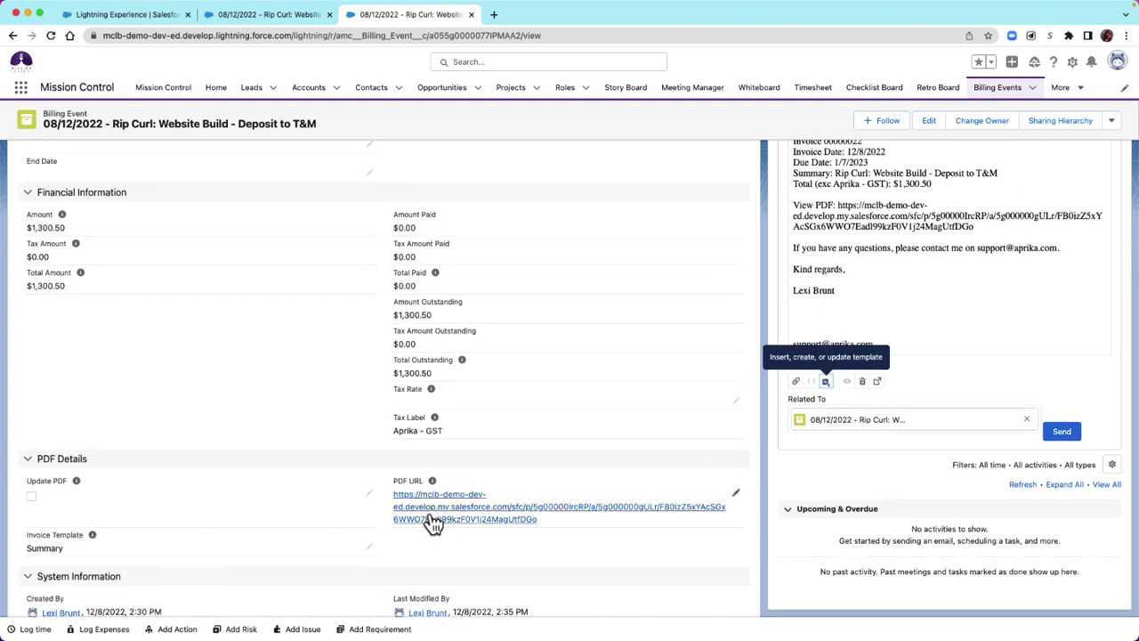
pyautogui.scroll(2, 851, 317)
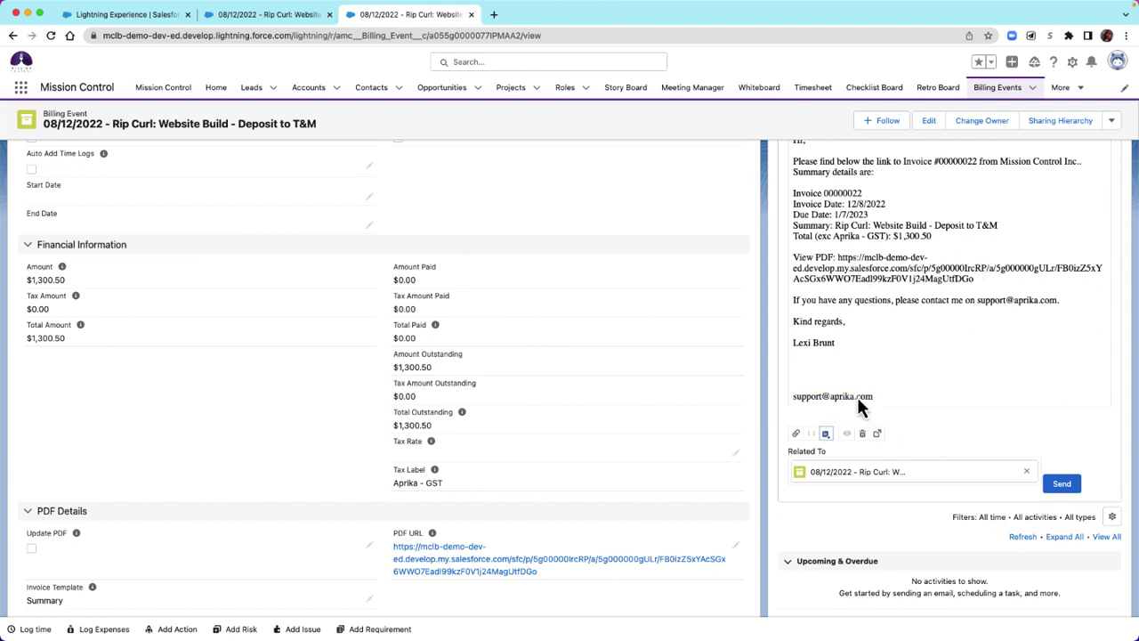
pyautogui.scroll(5, 420, 285)
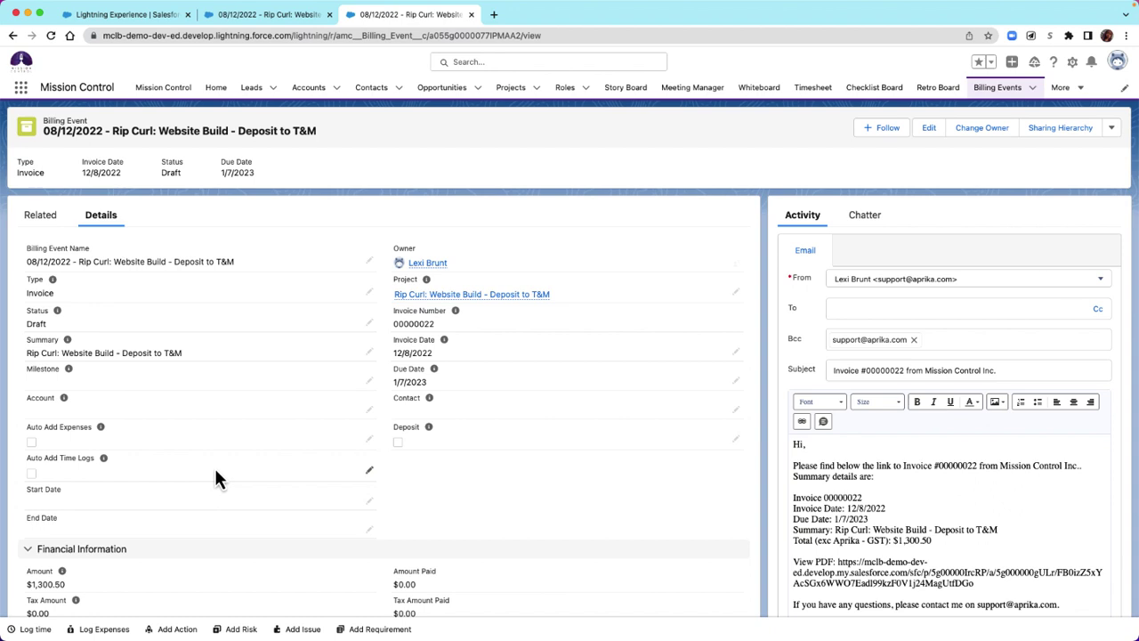